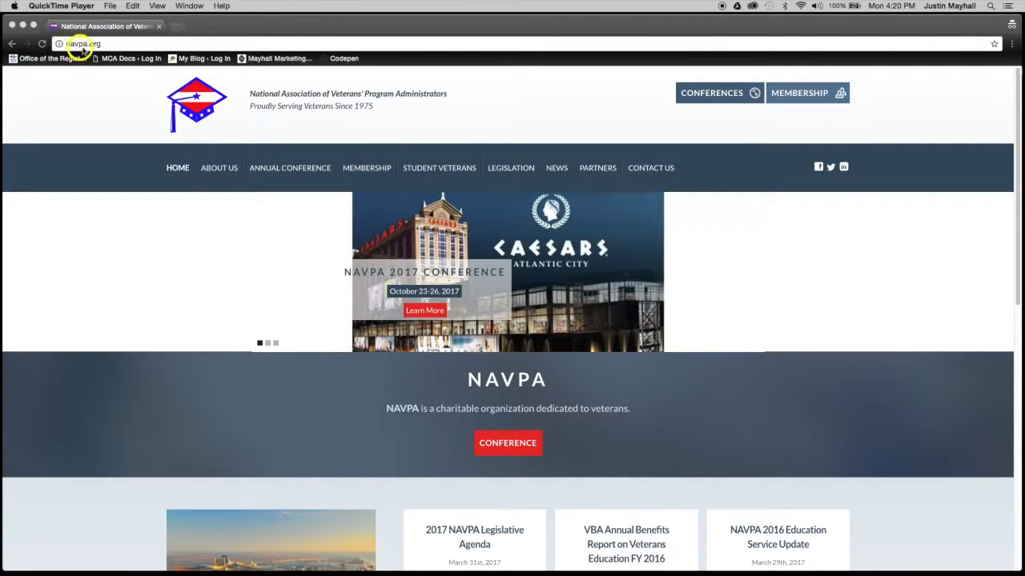
# Open the Member Institutions By State page of the NAVPA website
pyautogui.click(85, 195)
pyautogui.moveTo(462, 178)
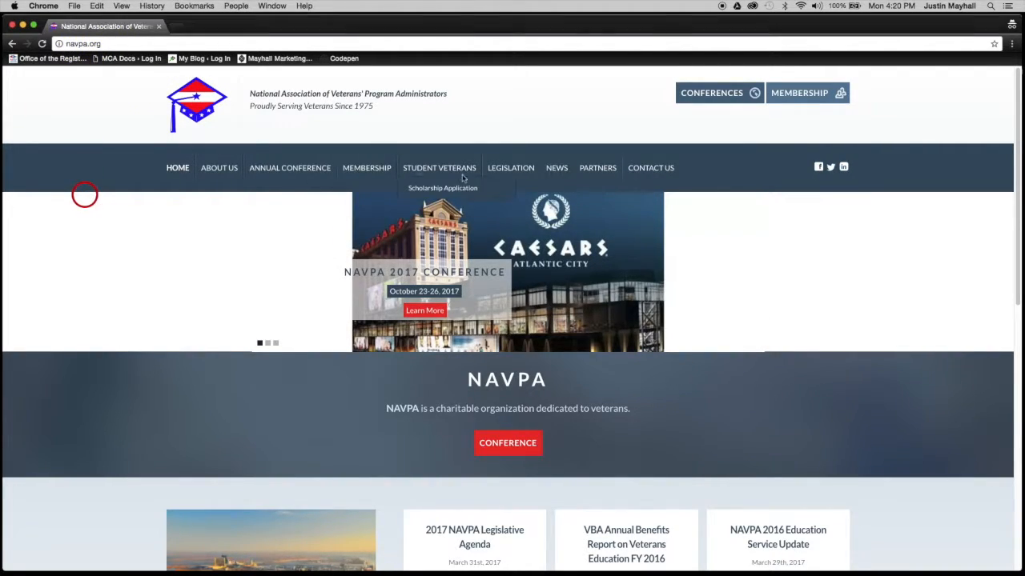
pyautogui.moveTo(377, 167)
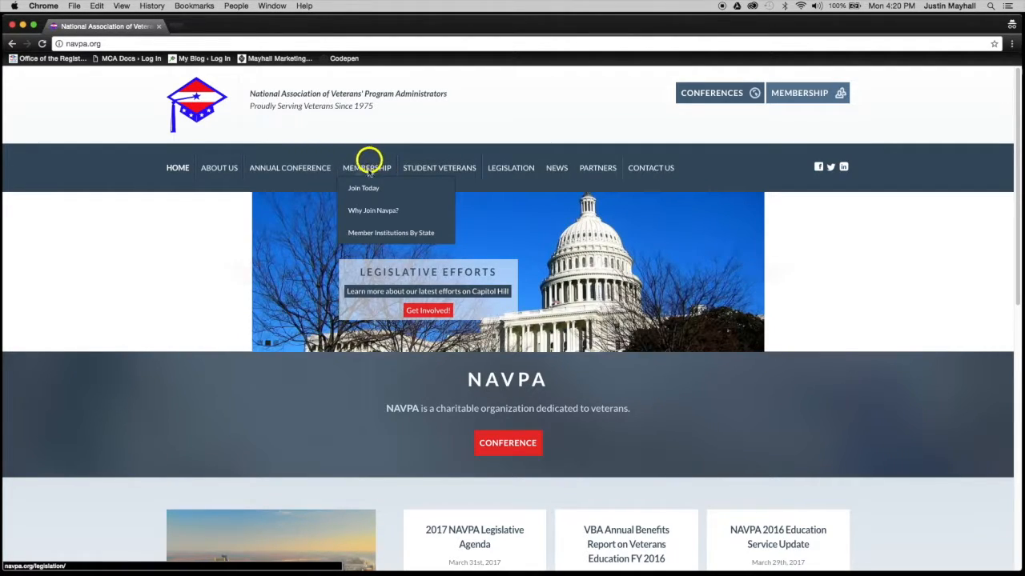
pyautogui.click(370, 232)
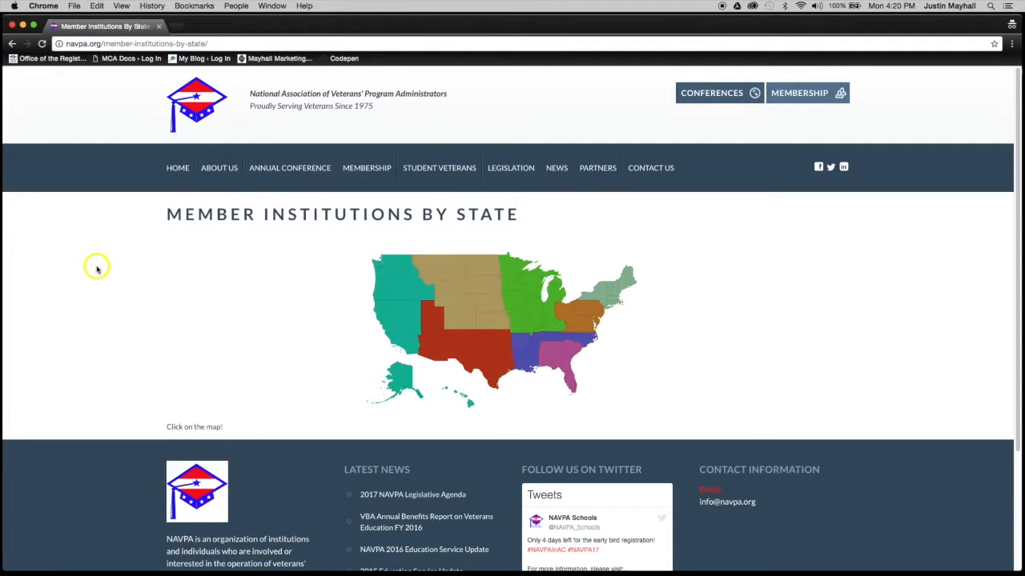
# Display California's member institutions from the map and review the full list of colleges
pyautogui.click(386, 317)
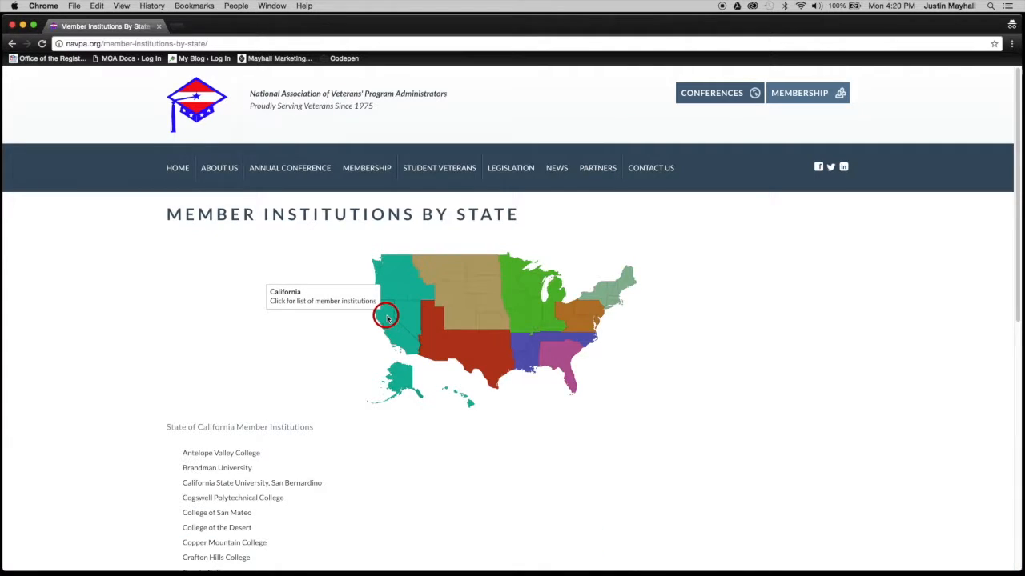
pyautogui.scroll(-3, 133, 325)
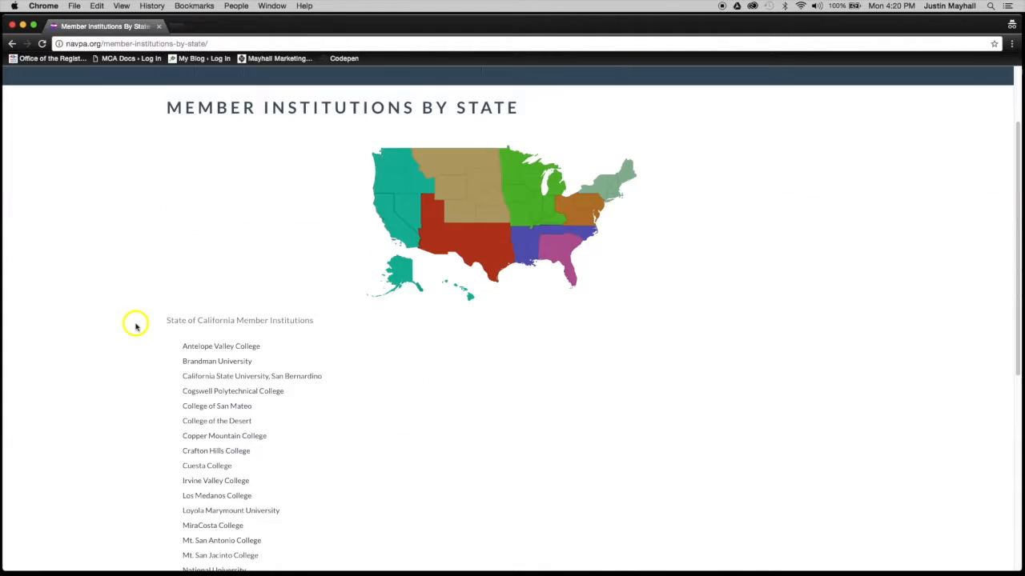
pyautogui.scroll(-3, 136, 325)
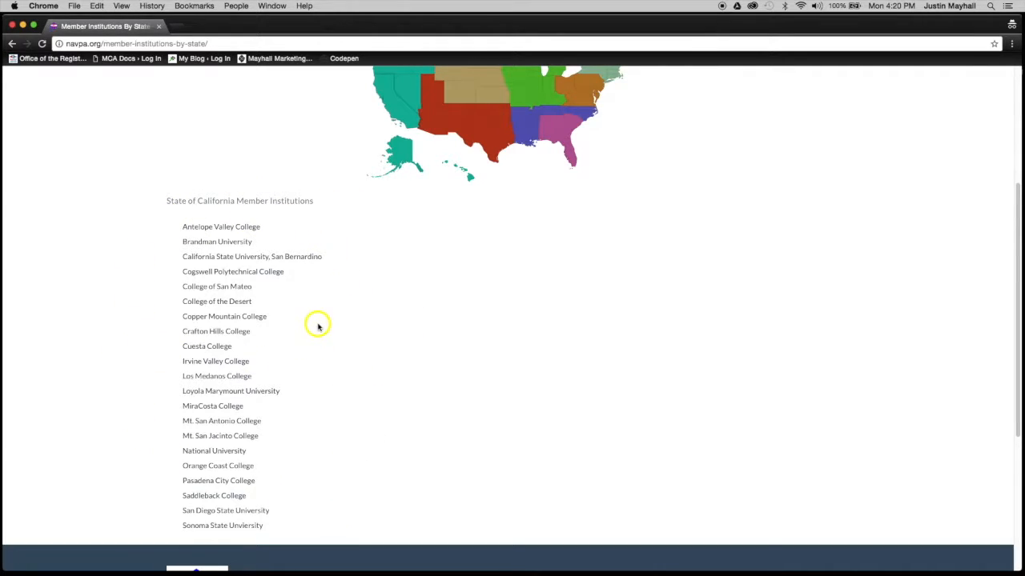
pyautogui.scroll(3, 318, 326)
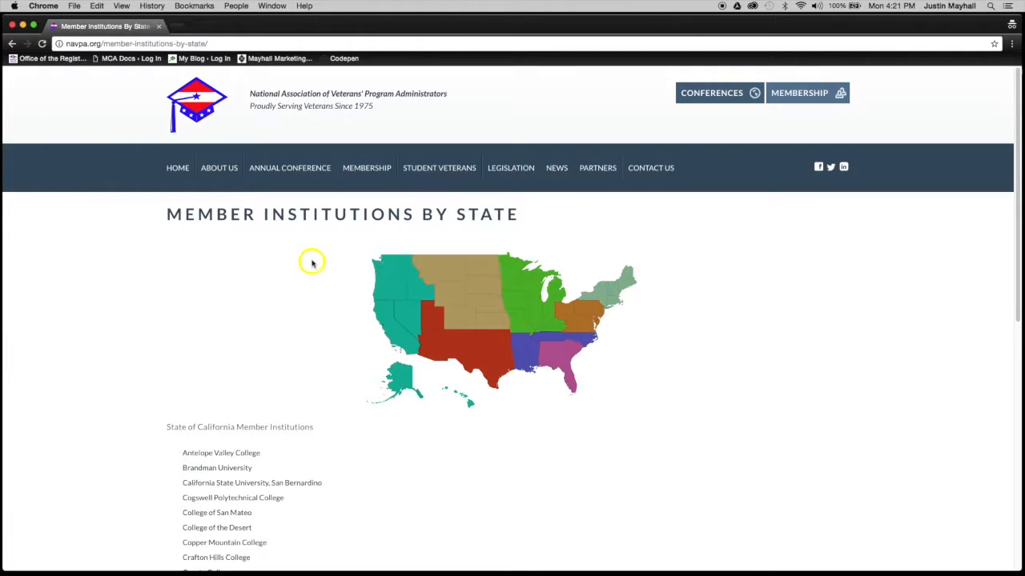
# Open the site's admin login at navpa.org/admin in a new browser tab
pyautogui.click(180, 29)
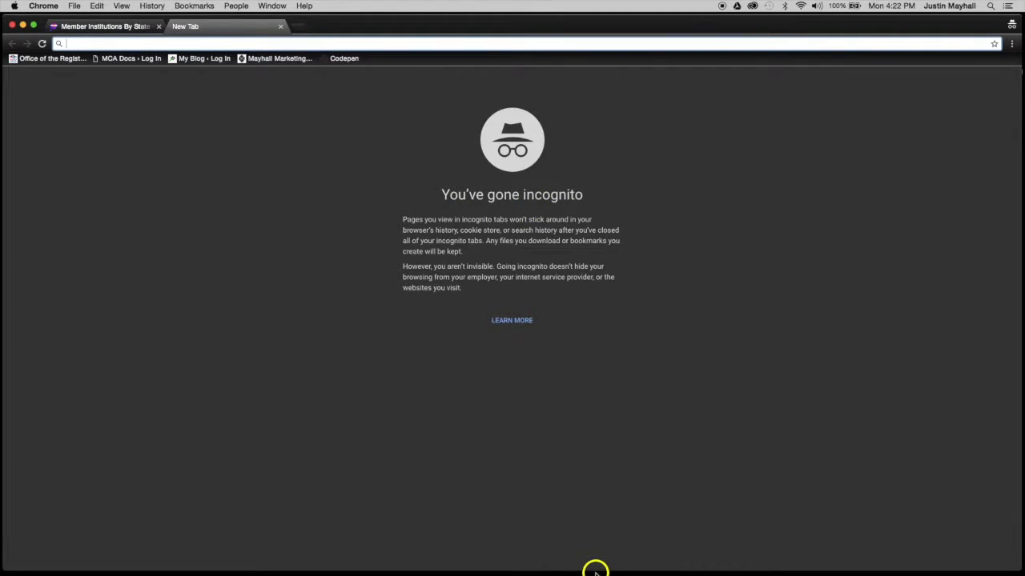
pyautogui.moveTo(629, 571)
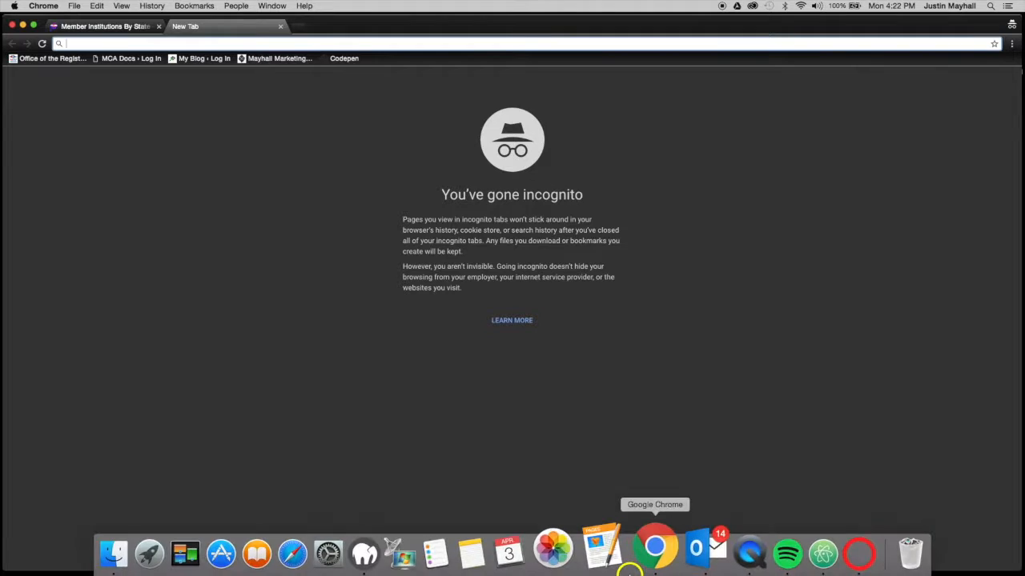
pyautogui.rightClick(652, 532)
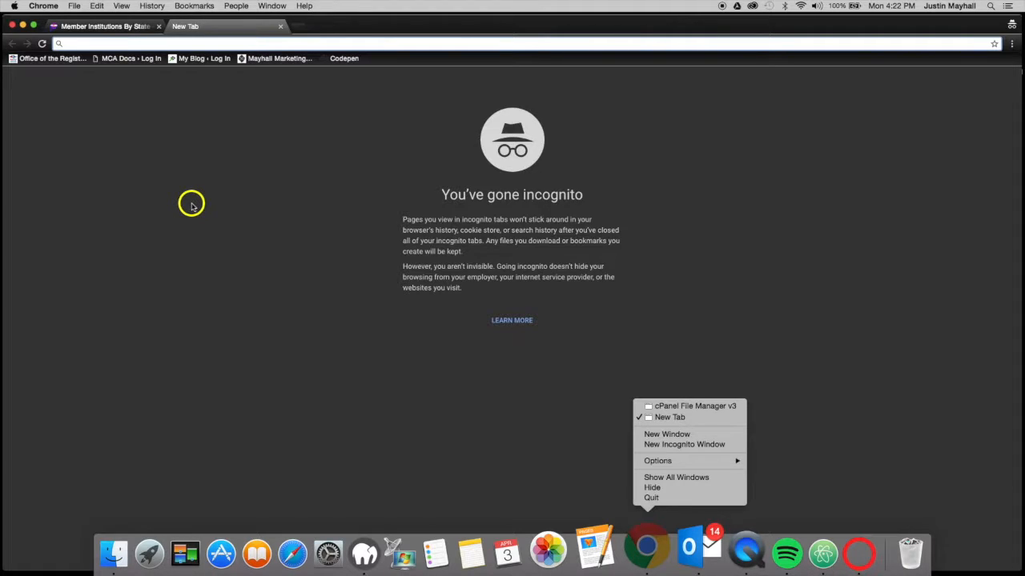
pyautogui.click(283, 41)
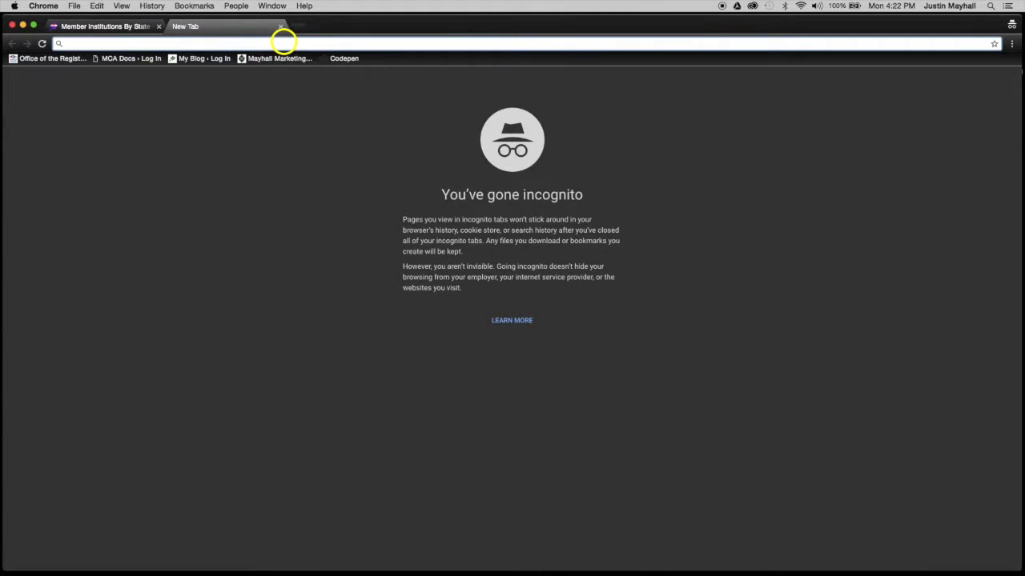
pyautogui.write('navp')
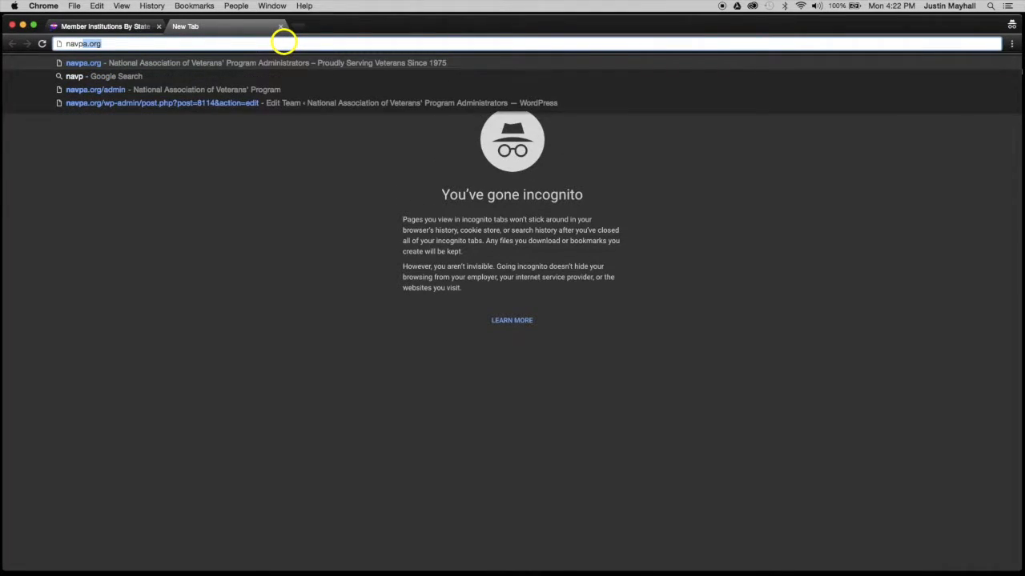
pyautogui.write('a.org')
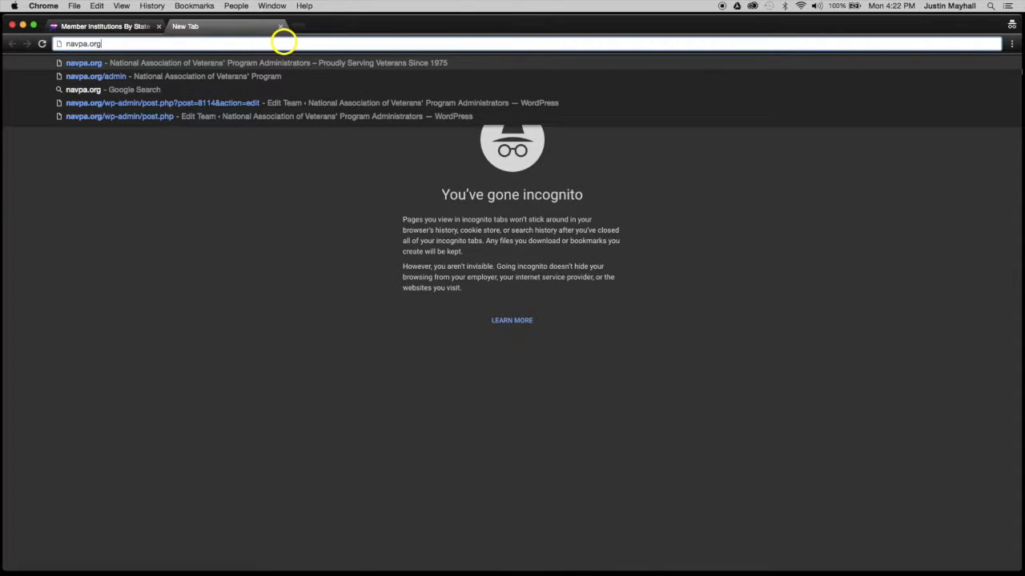
pyautogui.write('/admin')
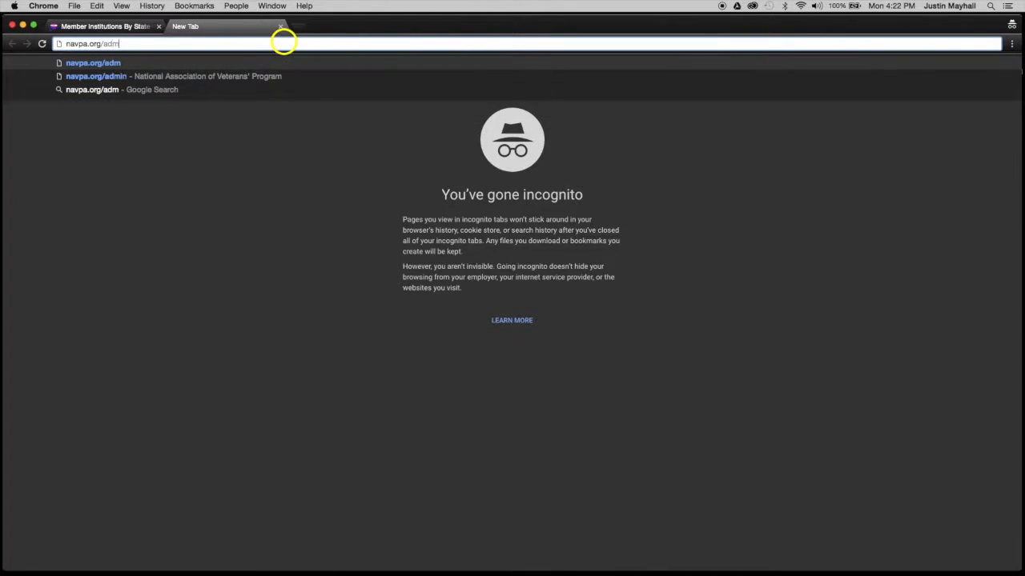
pyautogui.press('Return')
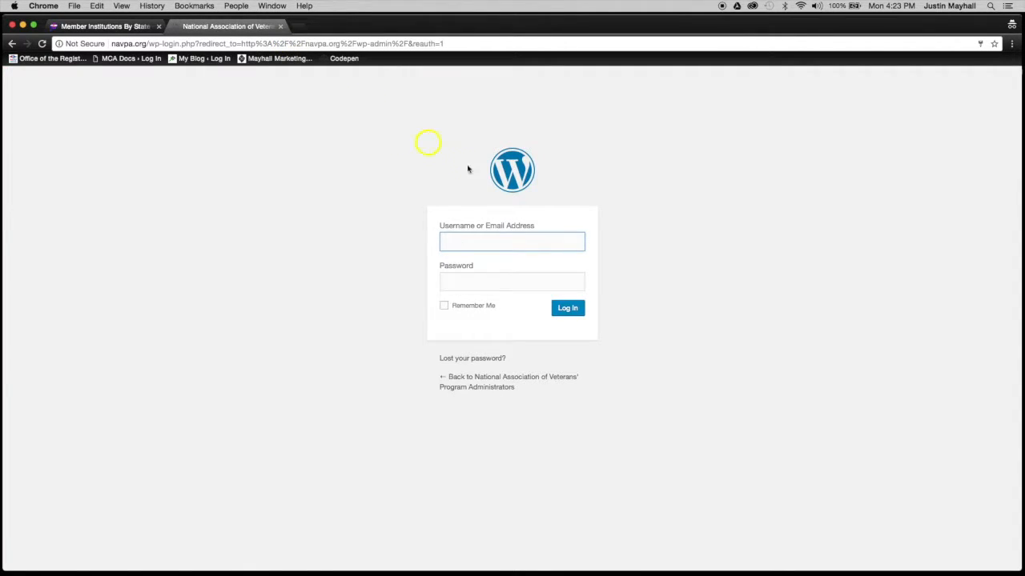
# Fill in the saved account e-mail and password, and log in to the WordPress dashboard
pyautogui.click(473, 251)
pyautogui.click(479, 258)
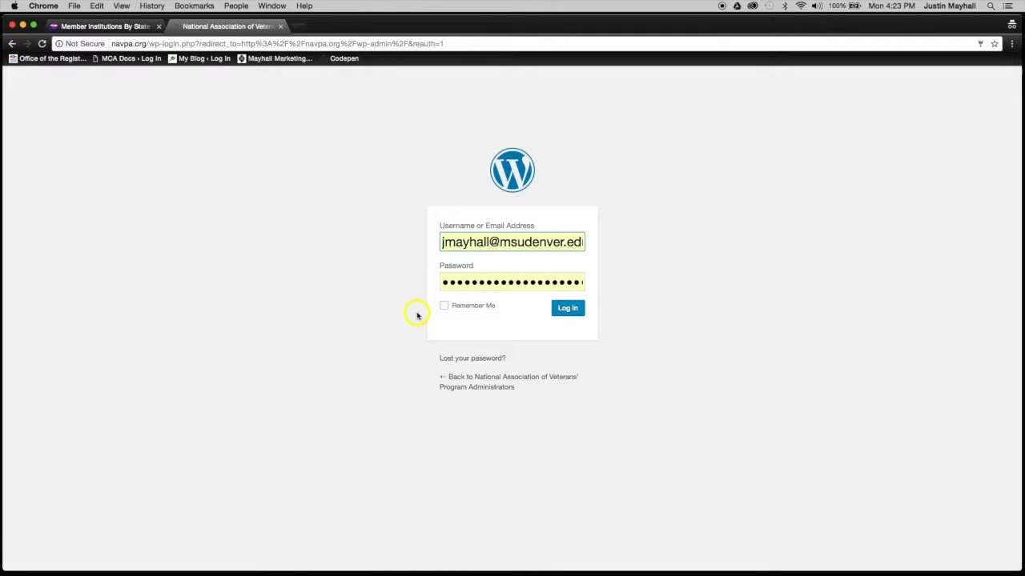
pyautogui.click(564, 307)
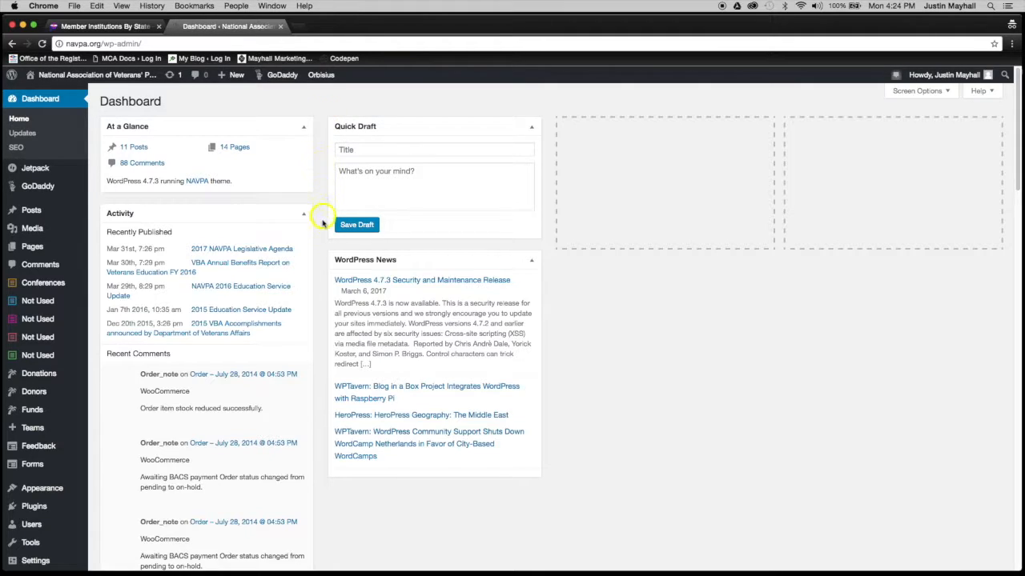
pyautogui.click(454, 149)
pyautogui.click(438, 192)
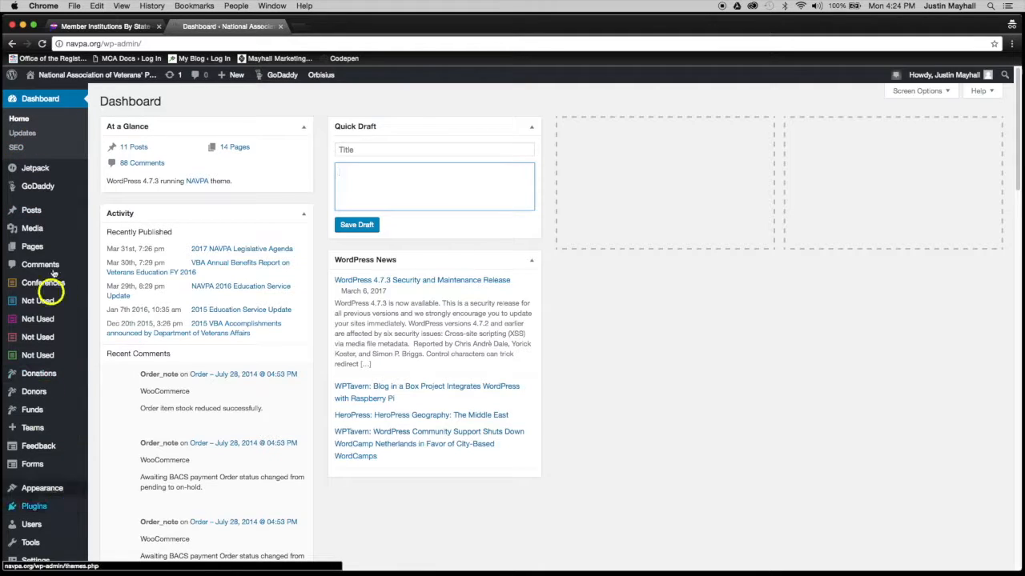
pyautogui.moveTo(45, 167)
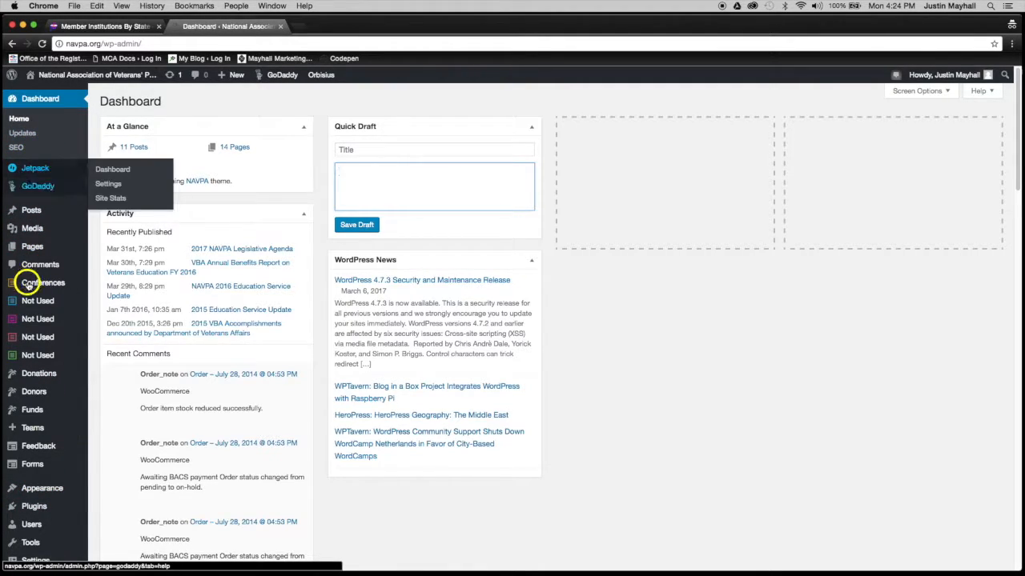
pyautogui.moveTo(29, 285)
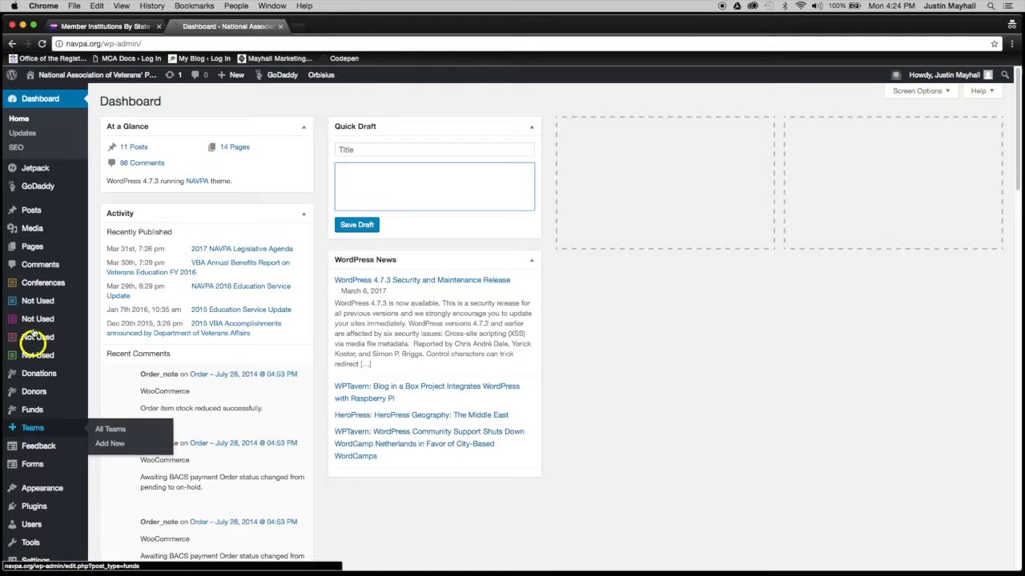
pyautogui.moveTo(43, 219)
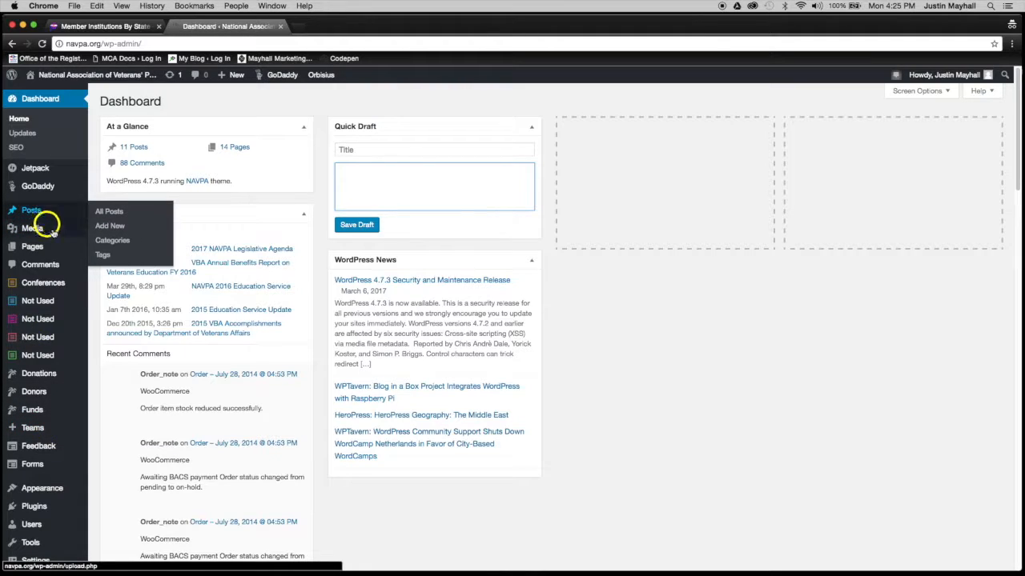
# Open the "List of Member Institutions by State" map for editing in I Map Builder
pyautogui.scroll(-10, 48, 224)
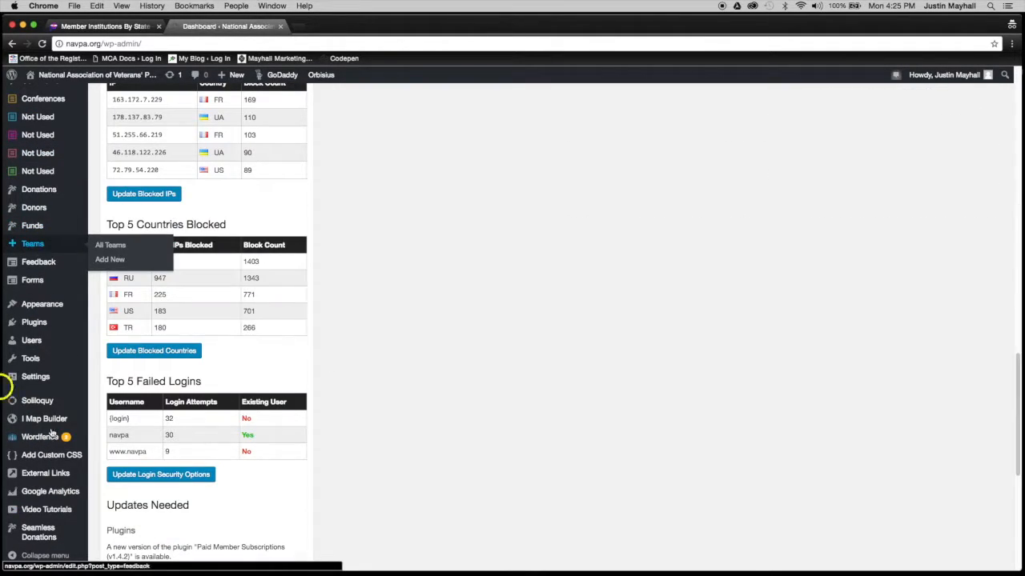
pyautogui.moveTo(48, 424)
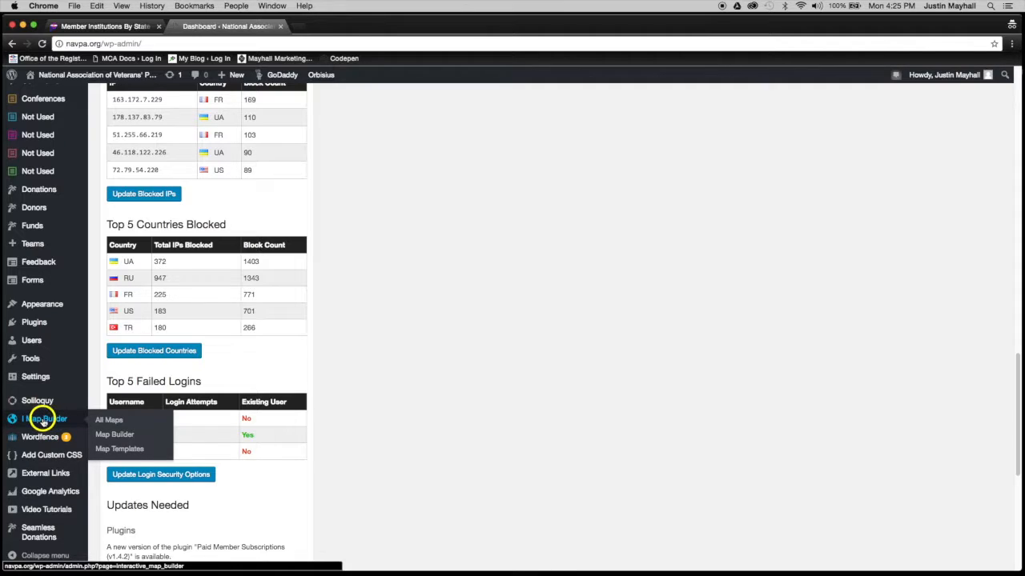
pyautogui.click(42, 419)
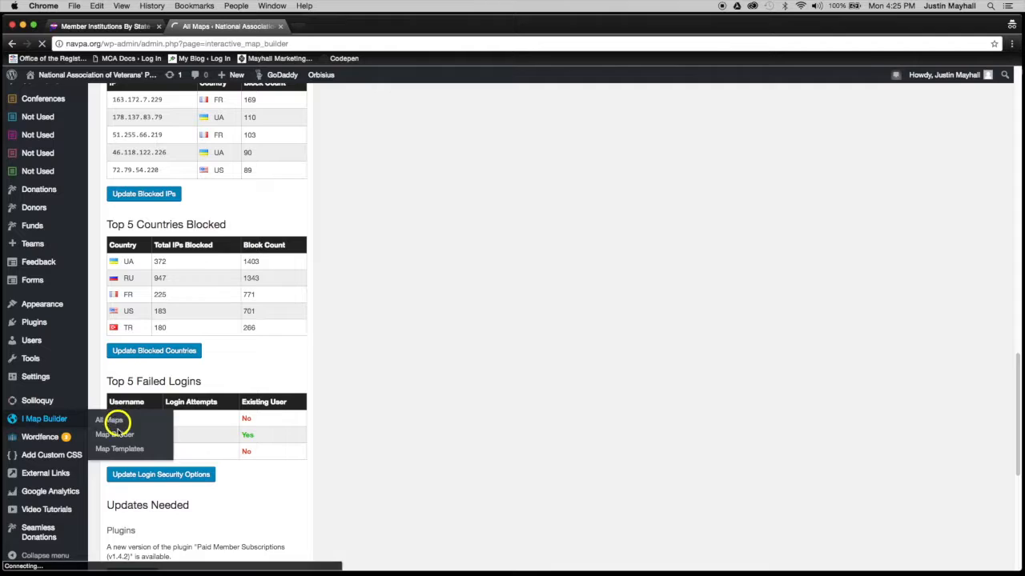
pyautogui.click(68, 345)
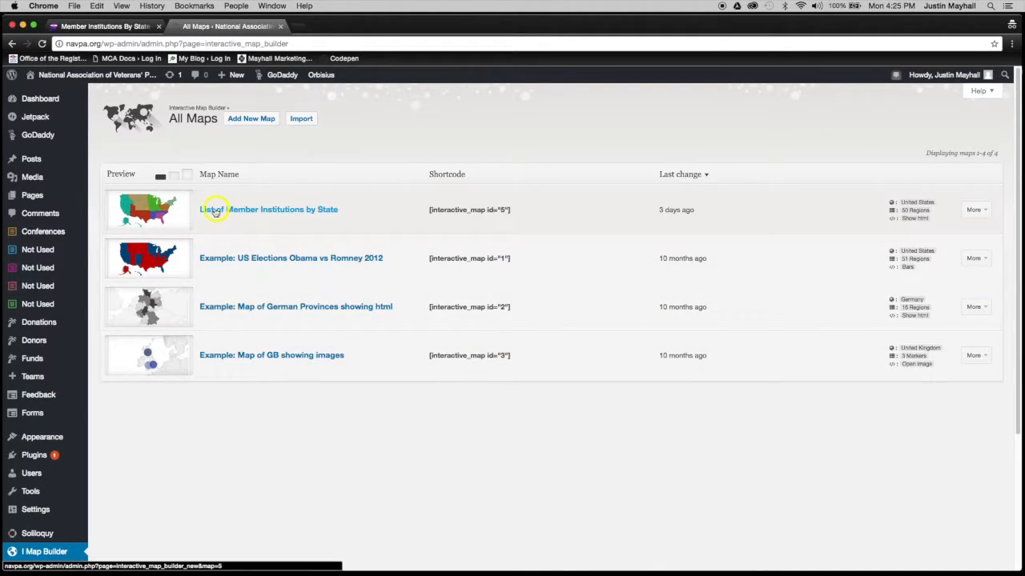
pyautogui.click(280, 213)
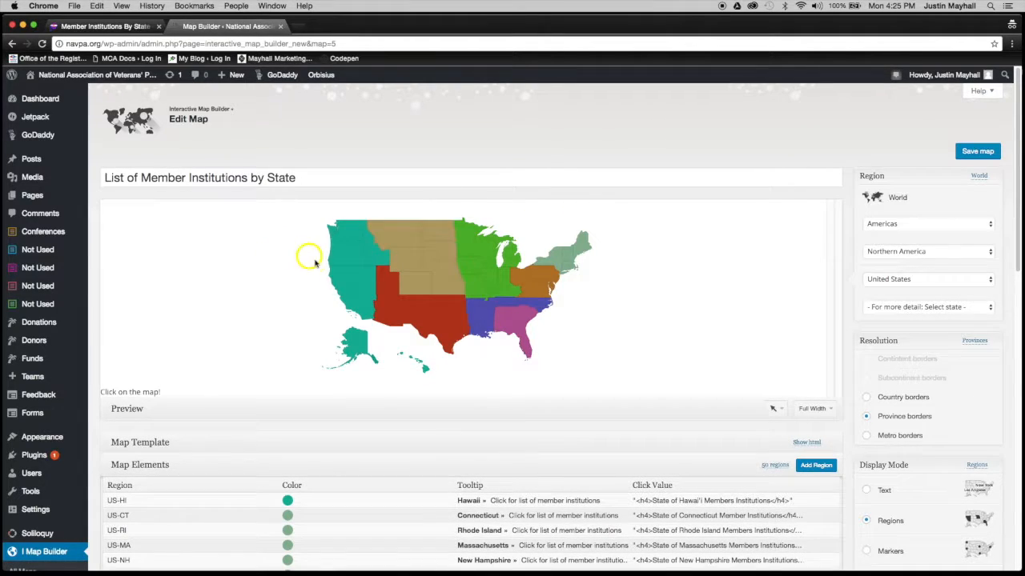
# Open the California region (US-CA) from the Map Elements list for editing
pyautogui.moveTo(338, 284)
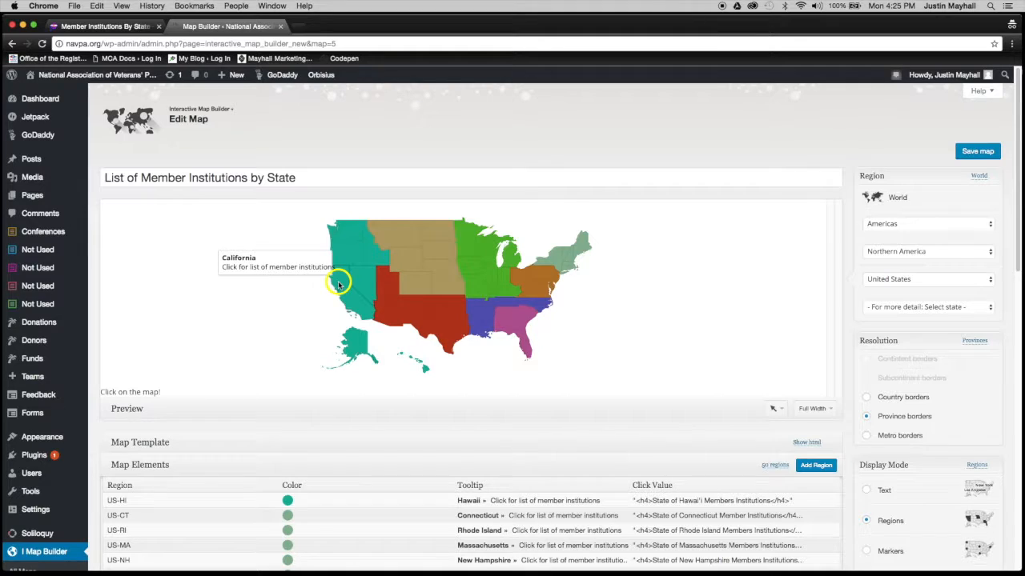
pyautogui.scroll(-5, 617, 293)
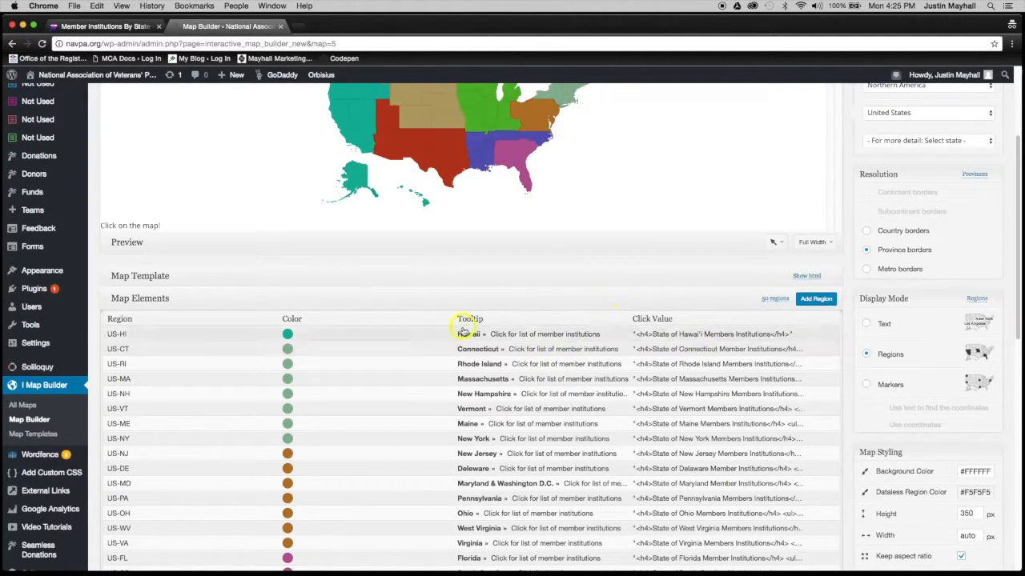
pyautogui.scroll(-1, 472, 352)
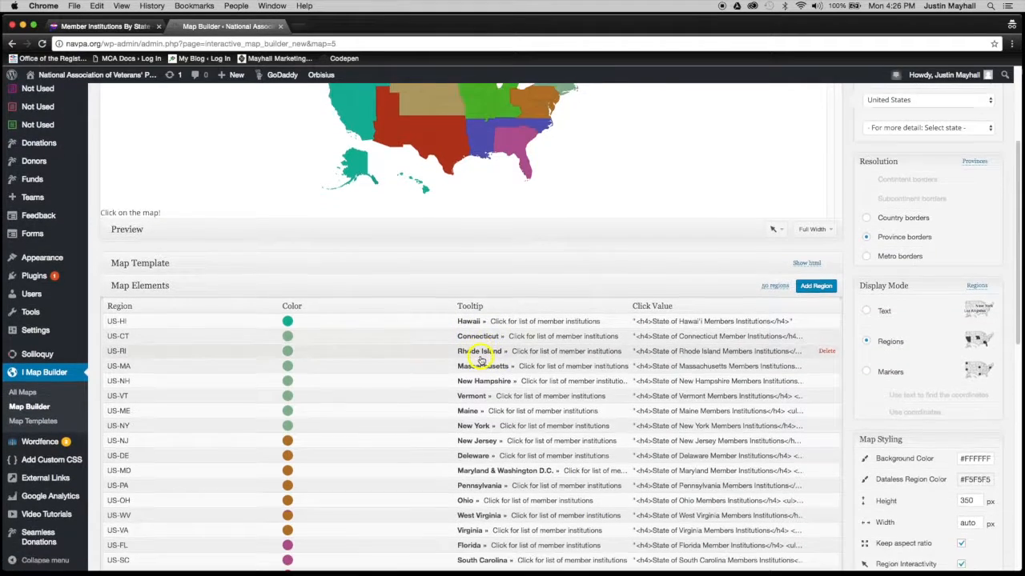
pyautogui.scroll(-1, 478, 360)
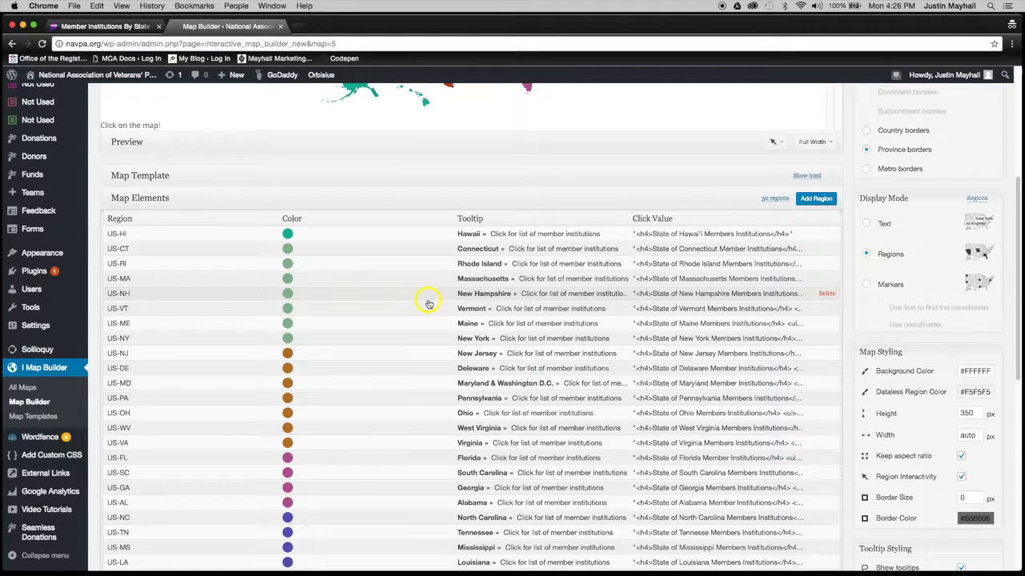
pyautogui.scroll(-5, 429, 304)
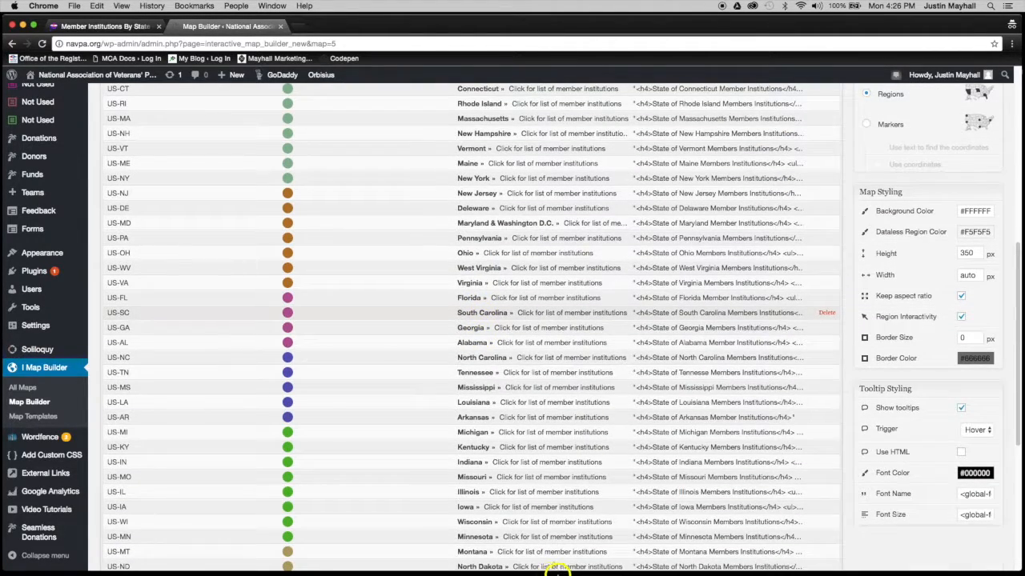
pyautogui.scroll(-1, 519, 510)
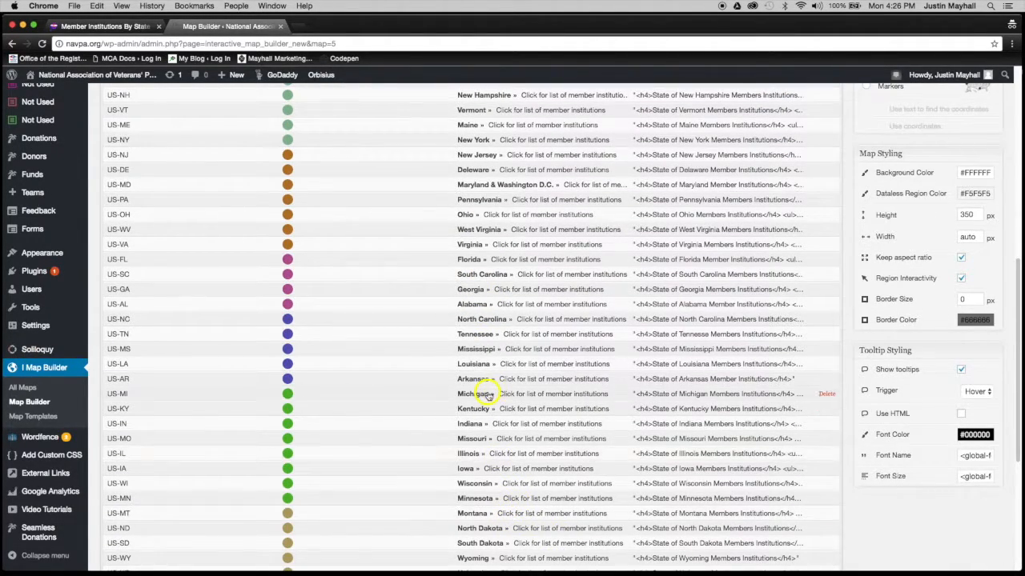
pyautogui.scroll(-1, 466, 370)
pyautogui.scroll(-1, 460, 356)
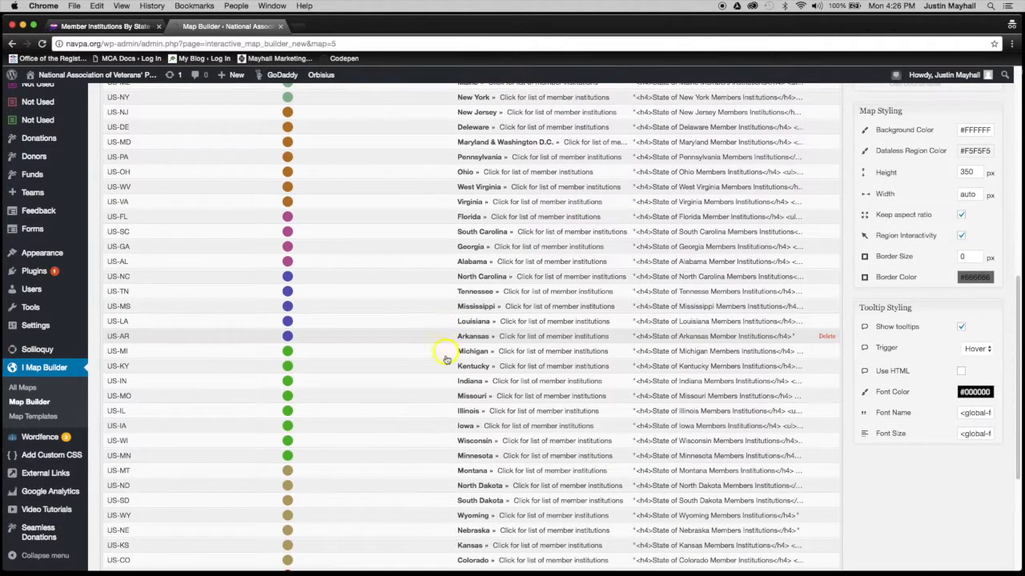
pyautogui.scroll(-1, 447, 359)
pyautogui.scroll(-5, 447, 360)
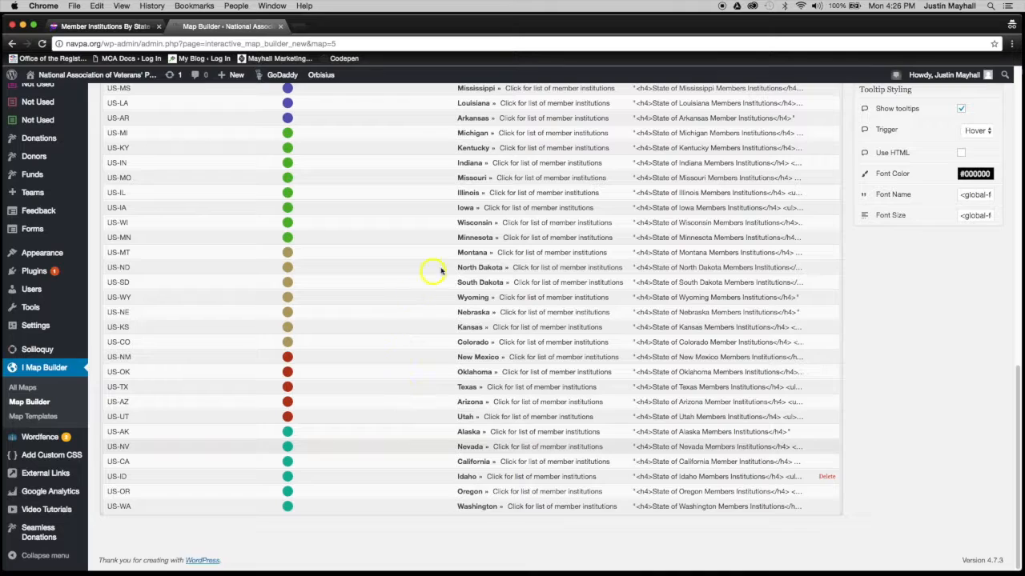
pyautogui.click(470, 460)
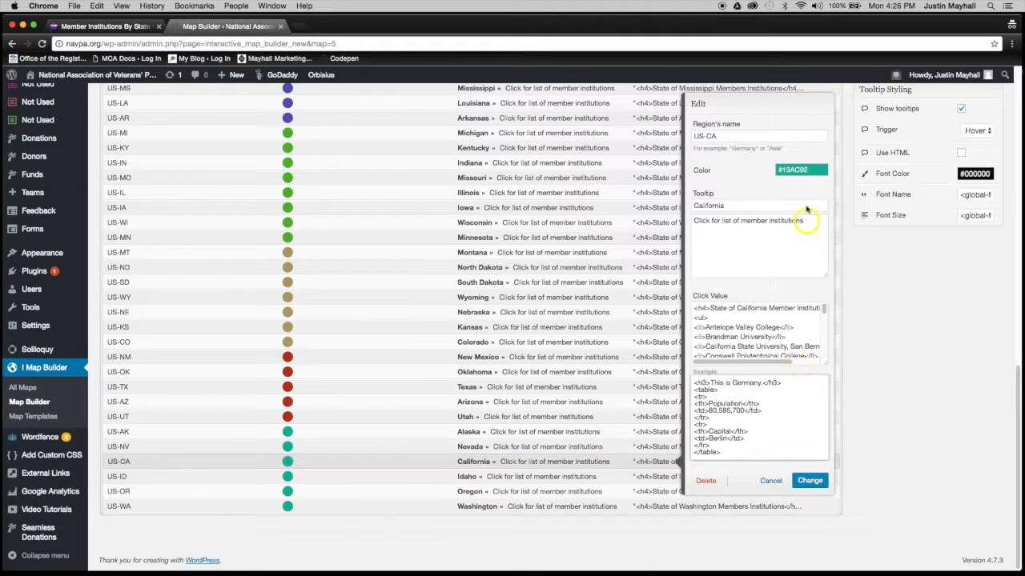
# Cancel editing the US-CA region and display California's member institution list in the map preview
pyautogui.click(768, 481)
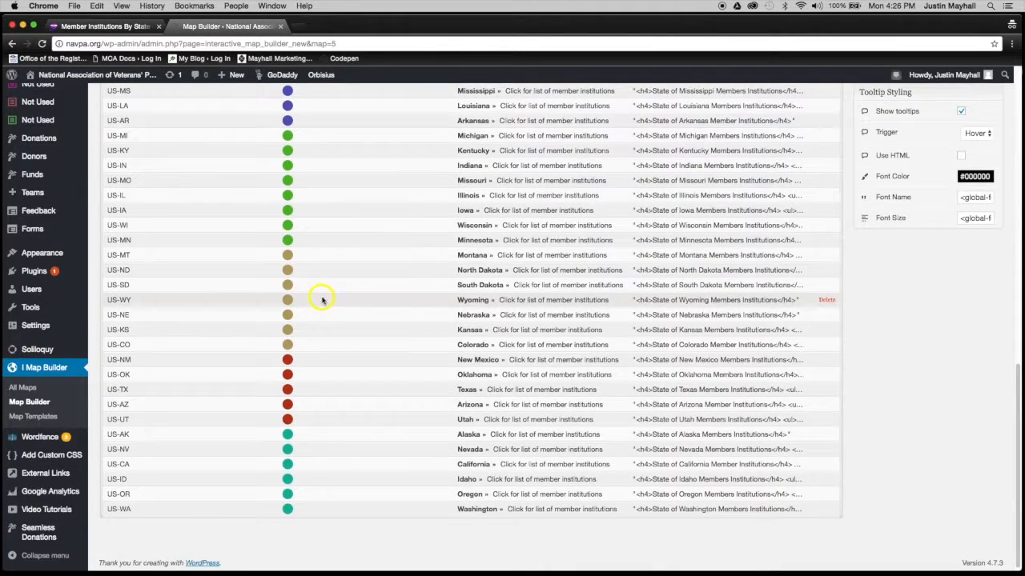
pyautogui.scroll(10, 360, 280)
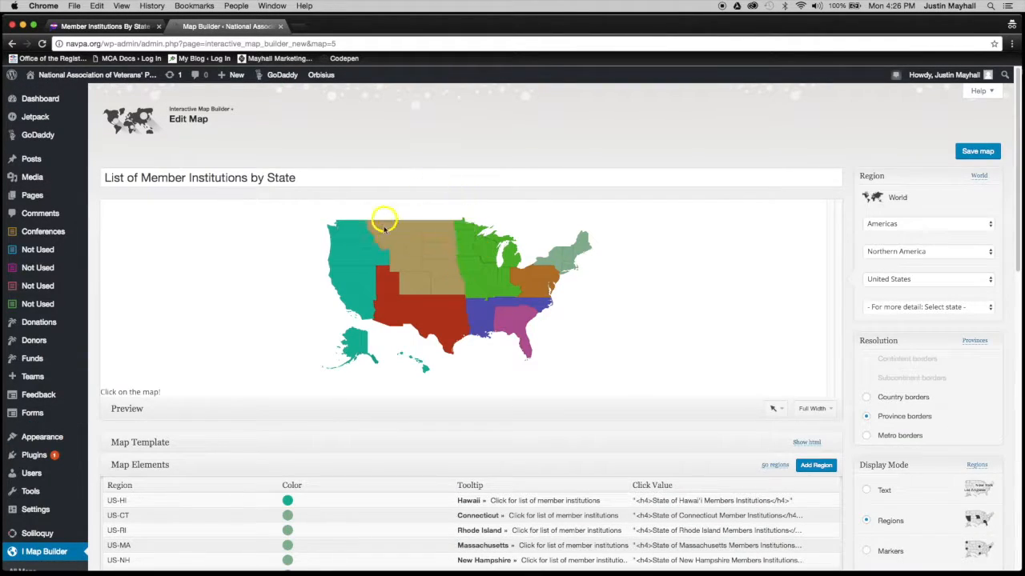
pyautogui.click(342, 289)
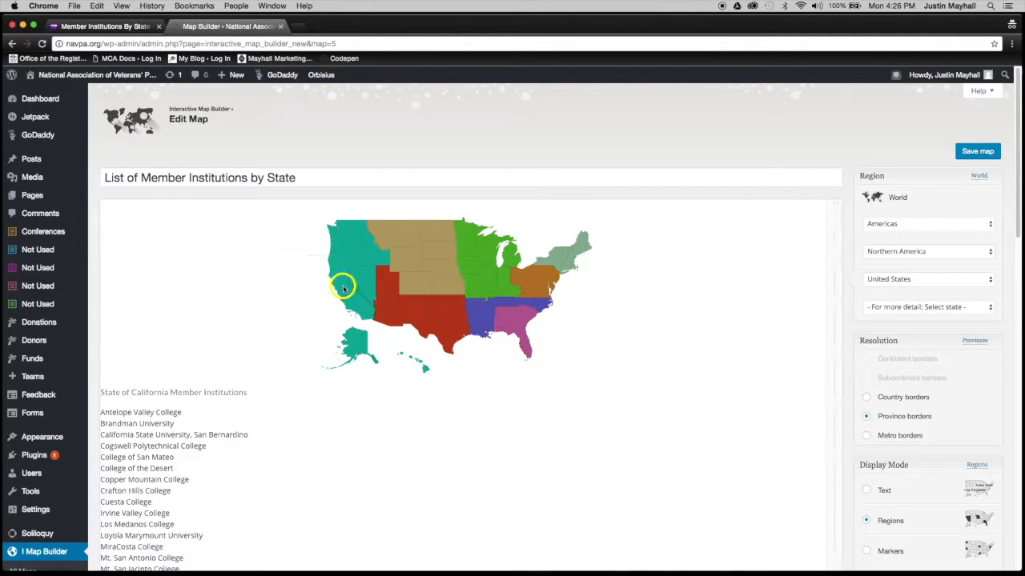
pyautogui.scroll(-3, 192, 407)
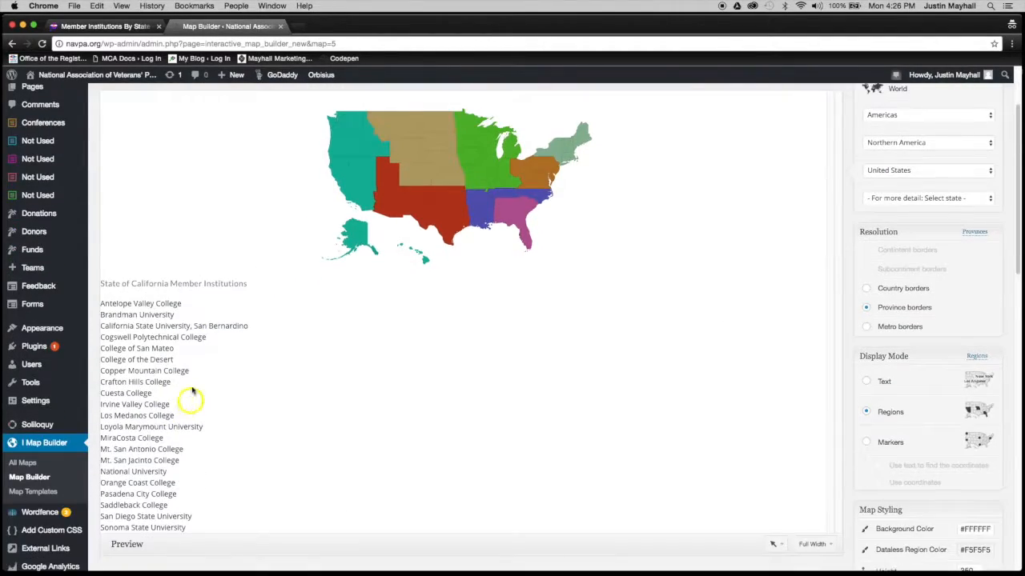
# Reopen the US-CA region for editing and review its region name and tooltip text
pyautogui.scroll(-12, 798, 355)
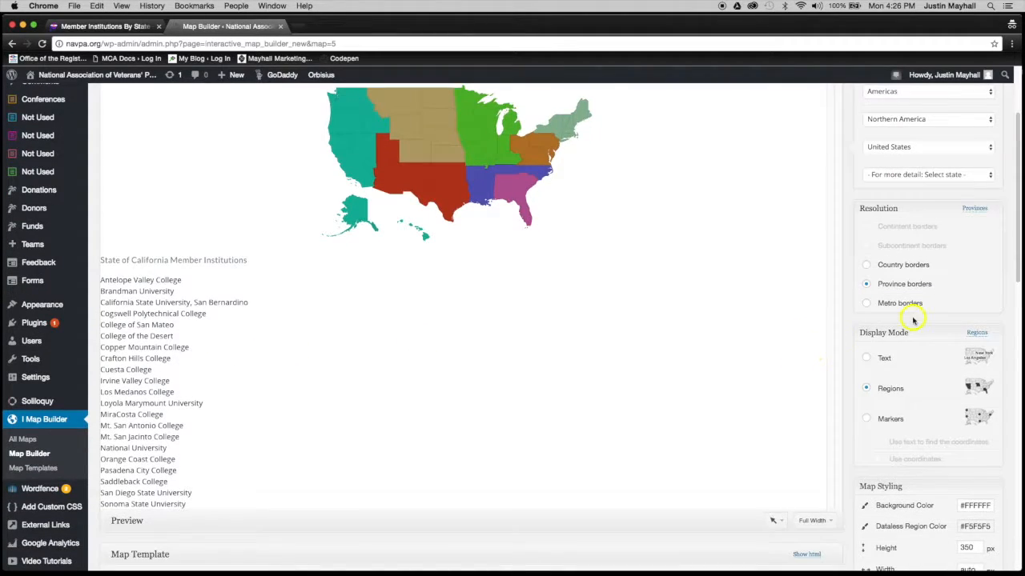
pyautogui.scroll(-2, 853, 279)
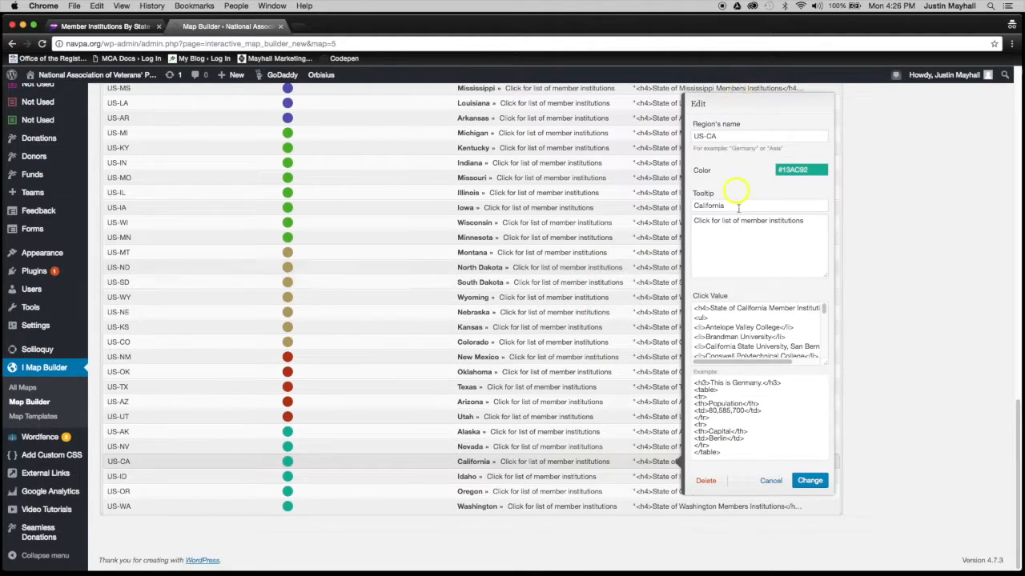
pyautogui.click(767, 436)
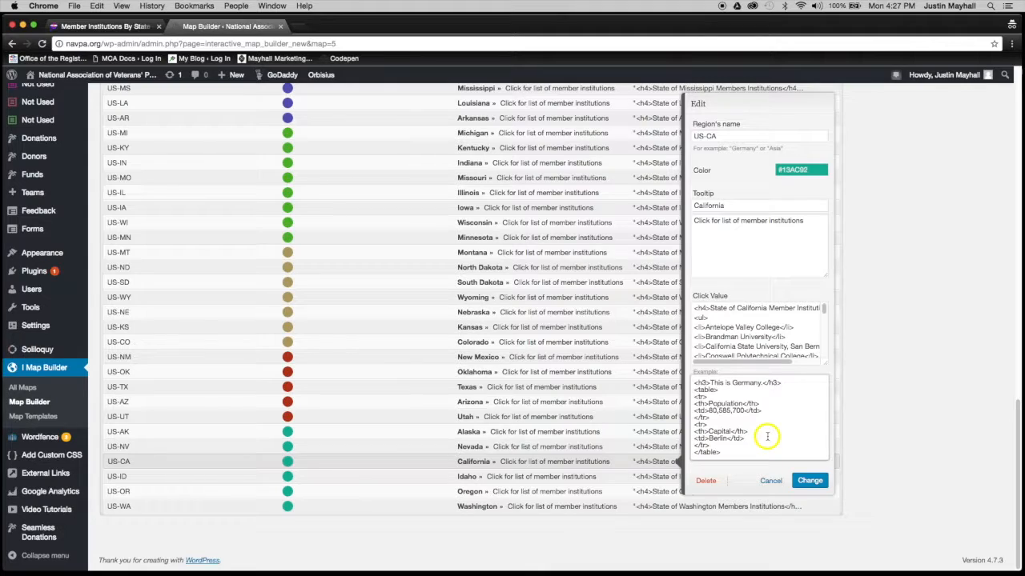
pyautogui.click(725, 136)
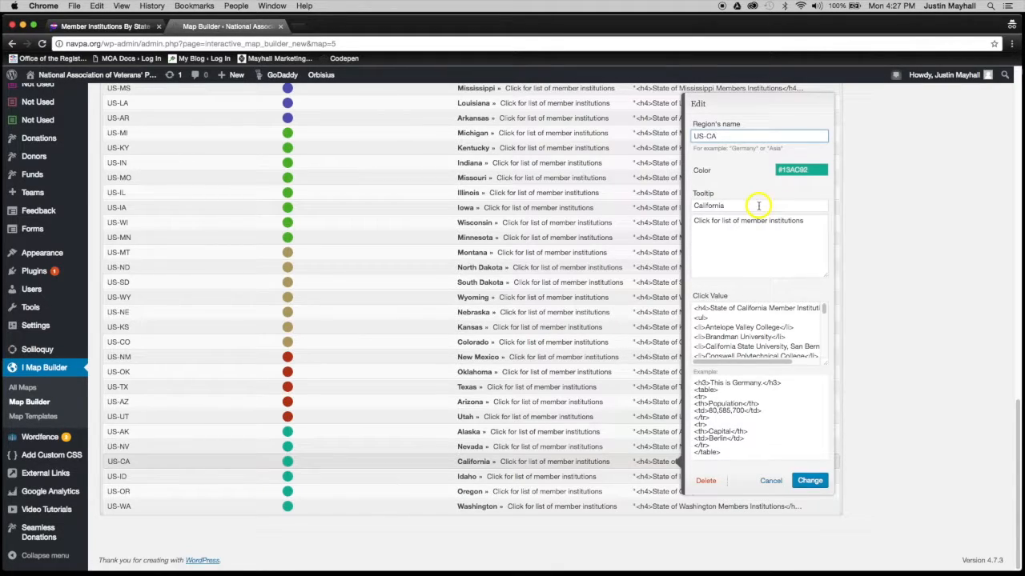
pyautogui.moveTo(803, 220); pyautogui.dragTo(775, 238)
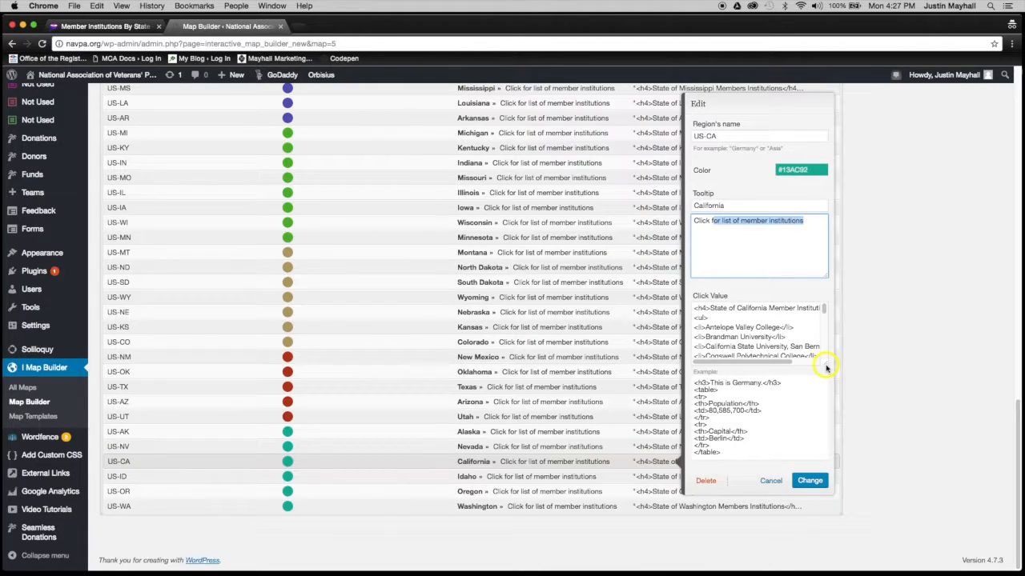
# Enlarge the Click Value box of the US-CA region to show its whole institution list
pyautogui.moveTo(824, 366); pyautogui.dragTo(813, 545)
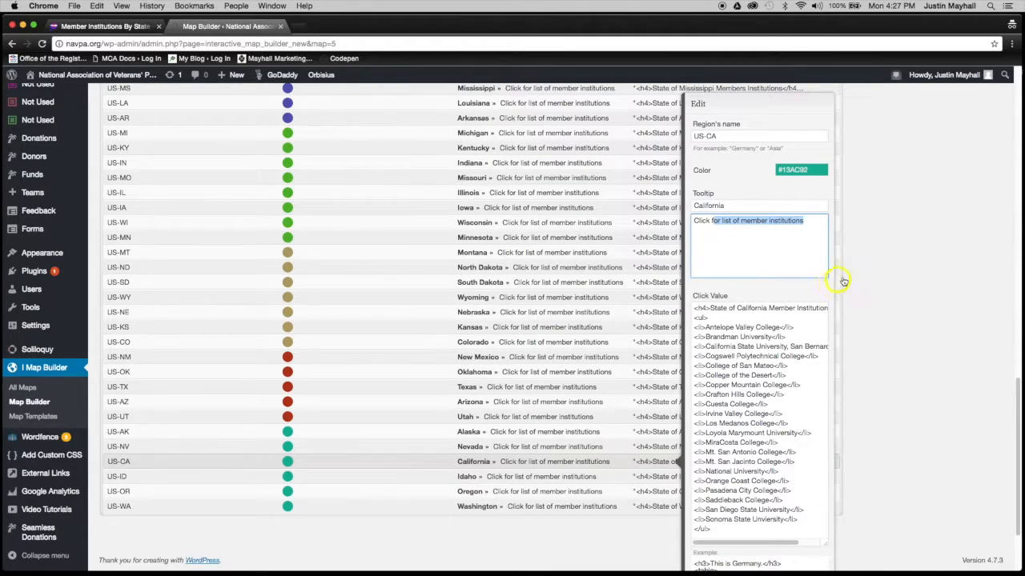
pyautogui.scroll(-1, 895, 272)
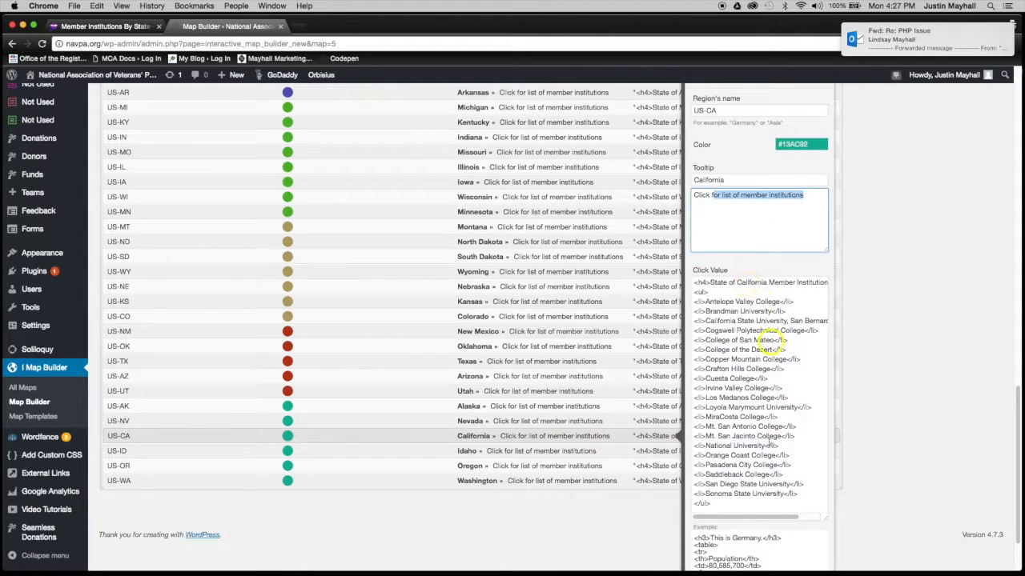
pyautogui.moveTo(751, 518)
pyautogui.mouseDown()
pyautogui.moveTo(765, 518)
pyautogui.moveTo(752, 517)
pyautogui.mouseUp()
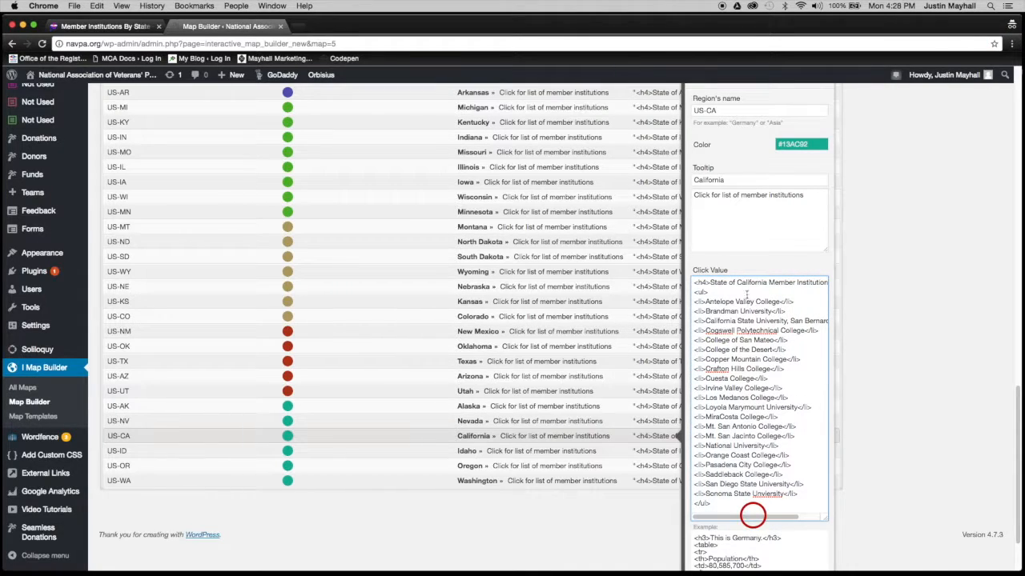
pyautogui.scroll(1, 747, 275)
pyautogui.scroll(1, 747, 276)
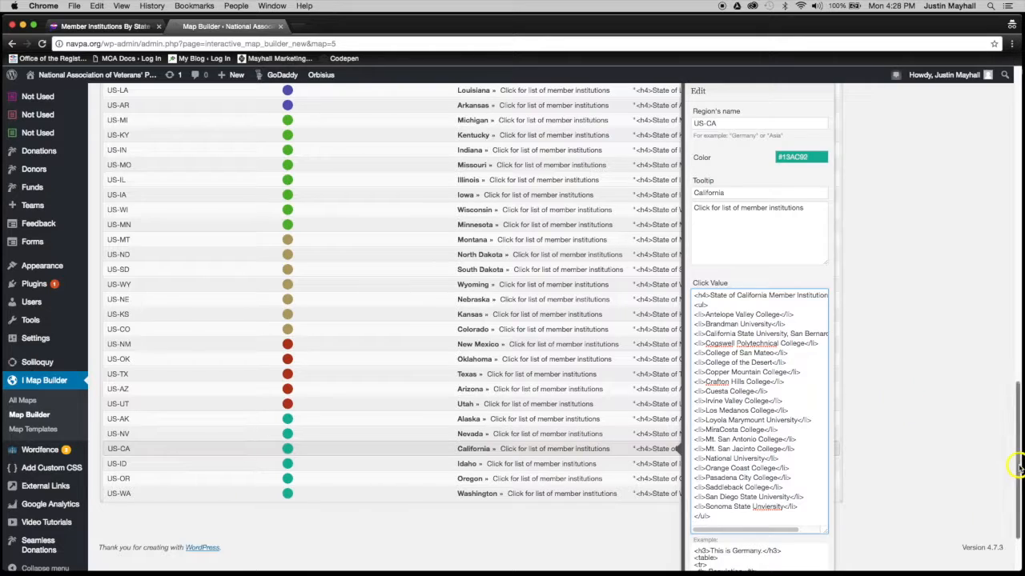
# Compare the "State of California Member Institutions" heading in the map preview with the heading line in the US-CA Click Value
pyautogui.moveTo(1014, 457); pyautogui.dragTo(1001, 190)
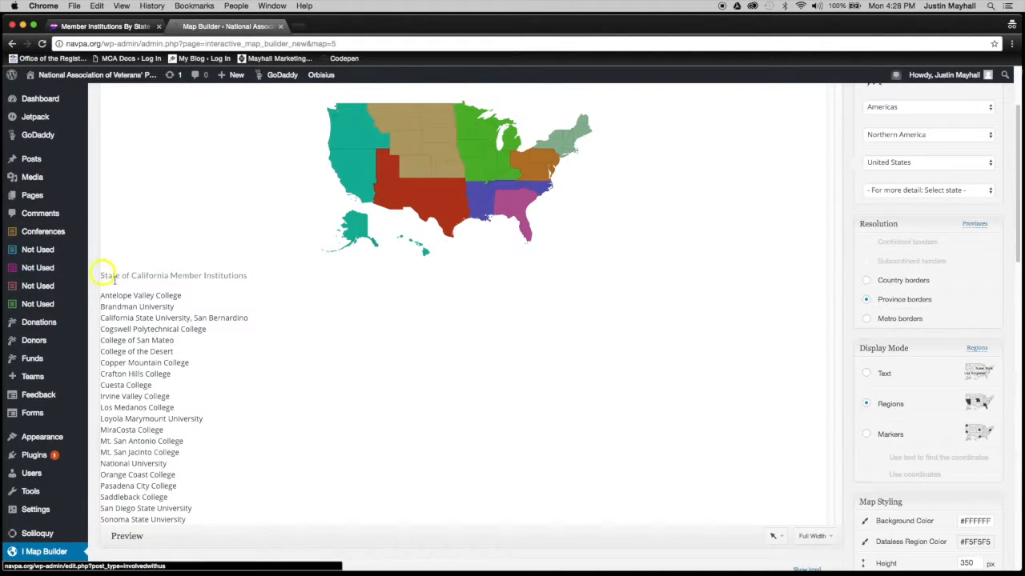
pyautogui.moveTo(101, 275); pyautogui.dragTo(196, 285)
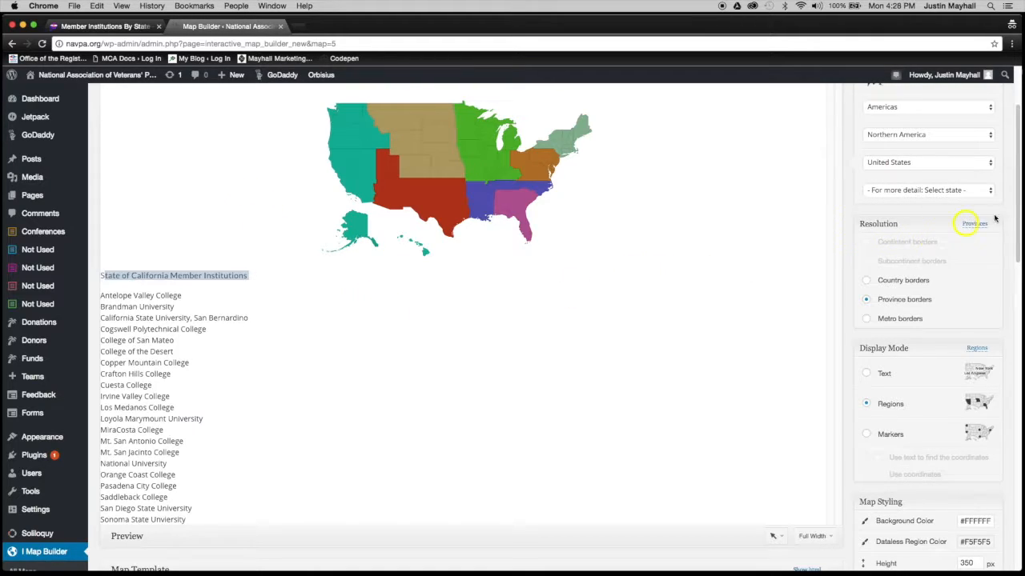
pyautogui.moveTo(1018, 211); pyautogui.dragTo(1018, 419)
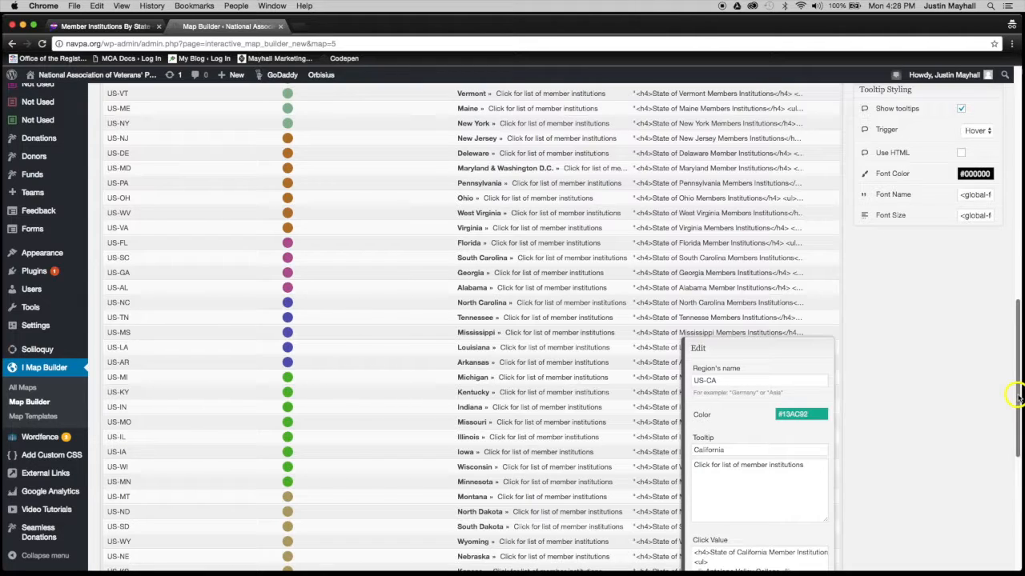
pyautogui.moveTo(1018, 392); pyautogui.dragTo(1018, 454)
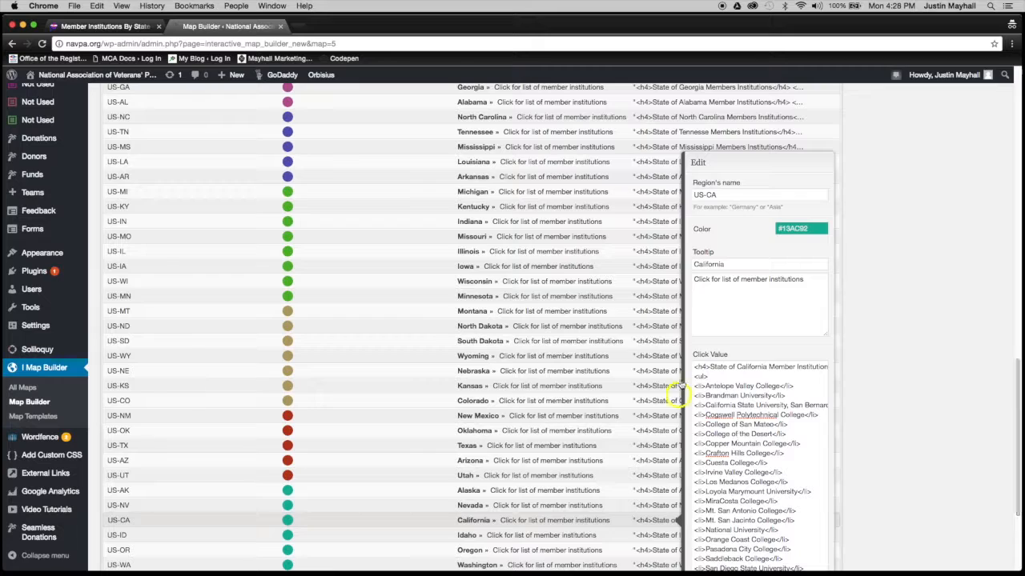
# Examine the opening <ul> and closing </ul> tags around the institution list in the US-CA Click Value
pyautogui.moveTo(707, 376); pyautogui.dragTo(690, 376)
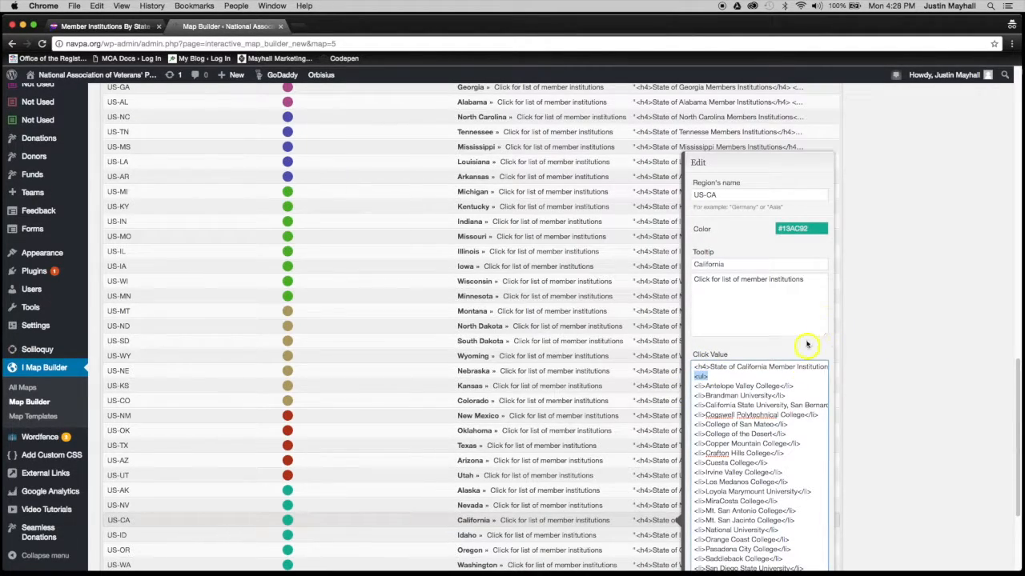
pyautogui.click(727, 375)
pyautogui.scroll(-1, 815, 404)
pyautogui.scroll(-1, 801, 417)
pyautogui.moveTo(1016, 433); pyautogui.dragTo(1014, 477)
pyautogui.click(714, 427)
pyautogui.moveTo(703, 432); pyautogui.dragTo(696, 430)
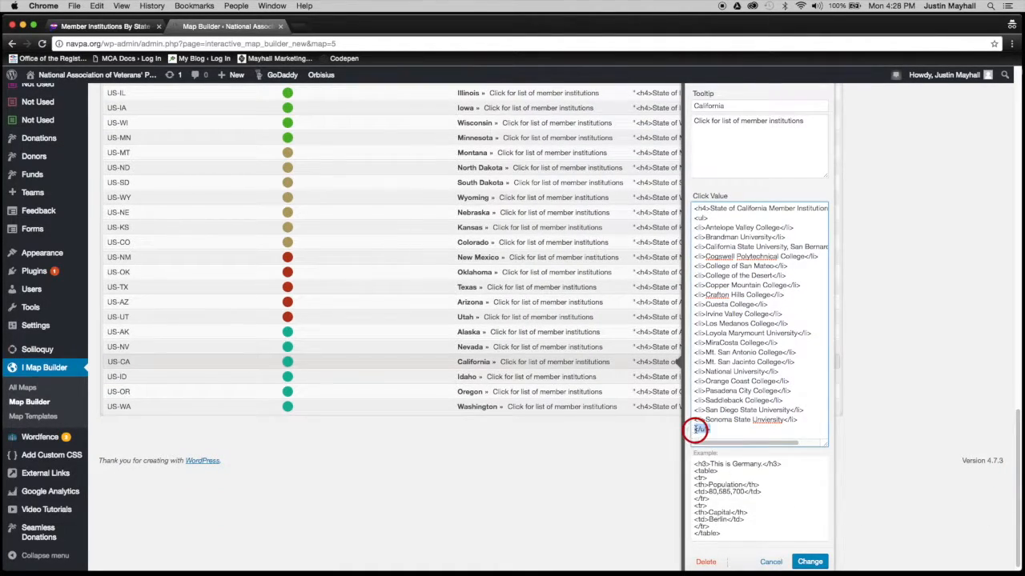
pyautogui.click(744, 432)
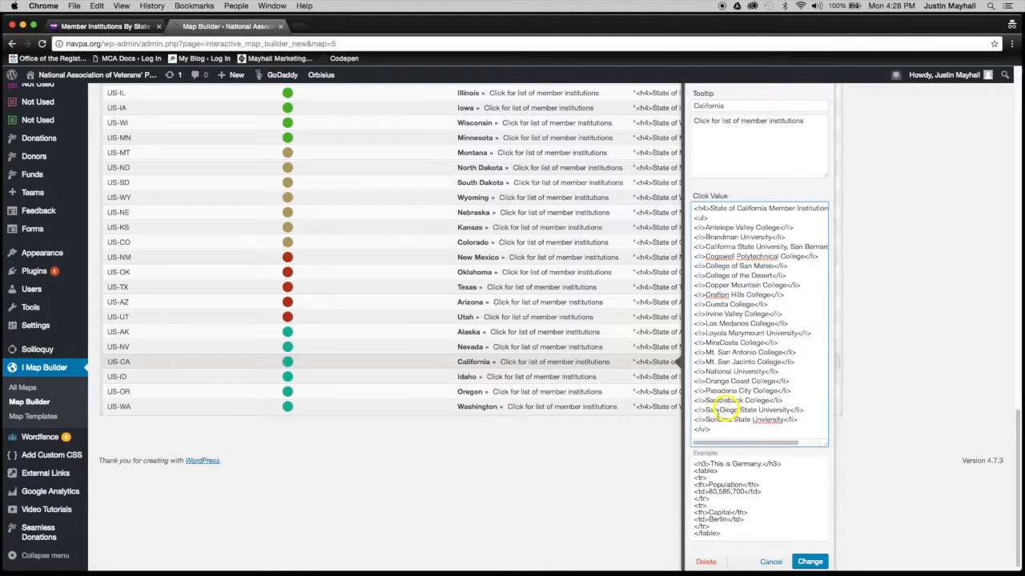
# Examine how the Antelope Valley College entry is enclosed in <li> and </li> tags
pyautogui.click(699, 428)
pyautogui.click(698, 228)
pyautogui.moveTo(781, 229)
pyautogui.mouseDown()
pyautogui.moveTo(794, 232)
pyautogui.moveTo(781, 228)
pyautogui.mouseUp()
pyautogui.click(707, 231)
pyautogui.click(779, 228)
# Add the line <li>NAVPA University</li> after Mt. San Jacinto College in the US-CA Click Value and apply the region change
pyautogui.scroll(-1, 787, 295)
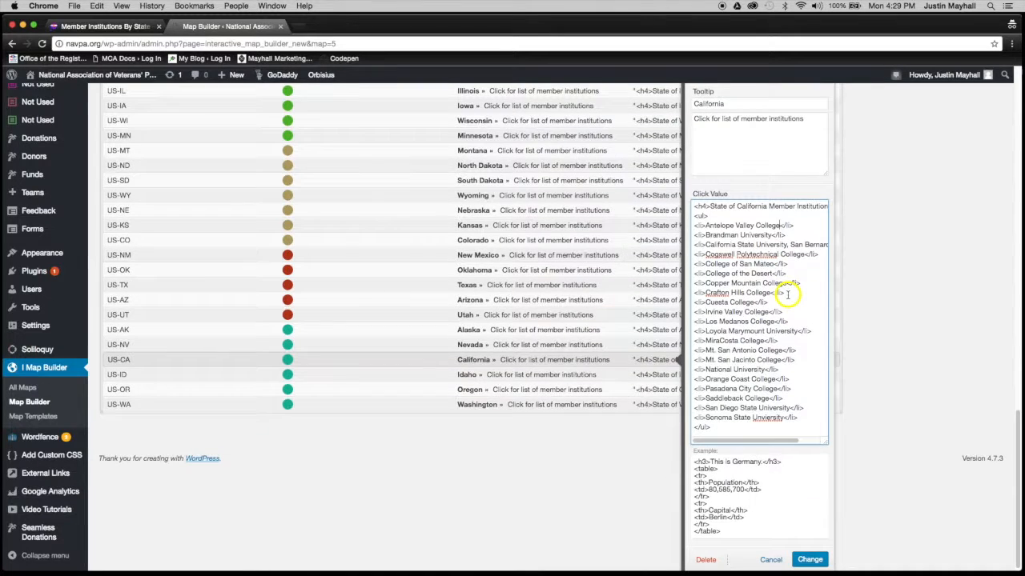
pyautogui.scroll(-1, 787, 294)
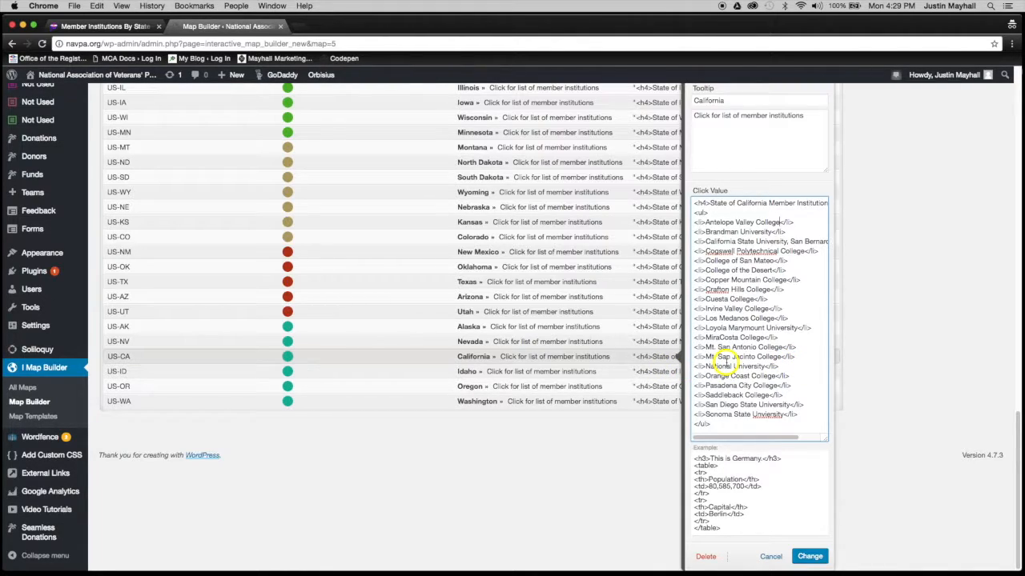
pyautogui.click(797, 357)
pyautogui.press('Return')
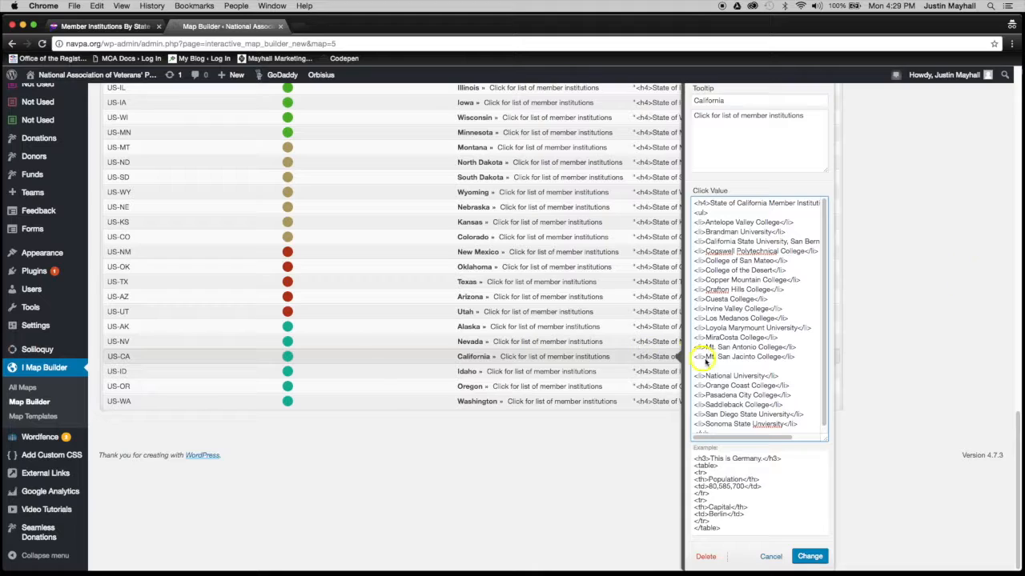
pyautogui.click(797, 360)
pyautogui.write('ersity</li>')
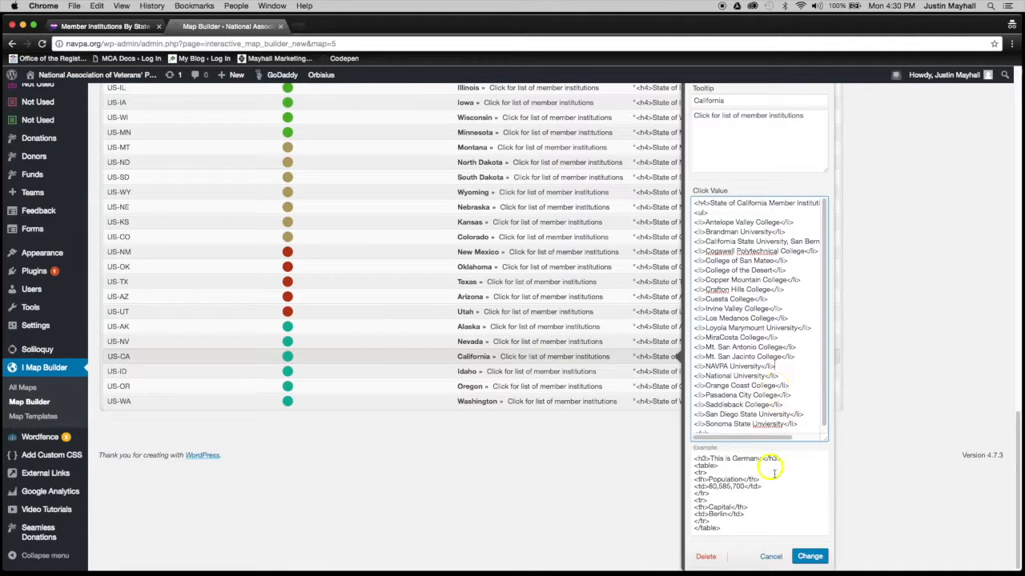
pyautogui.click(811, 556)
pyautogui.click(811, 556)
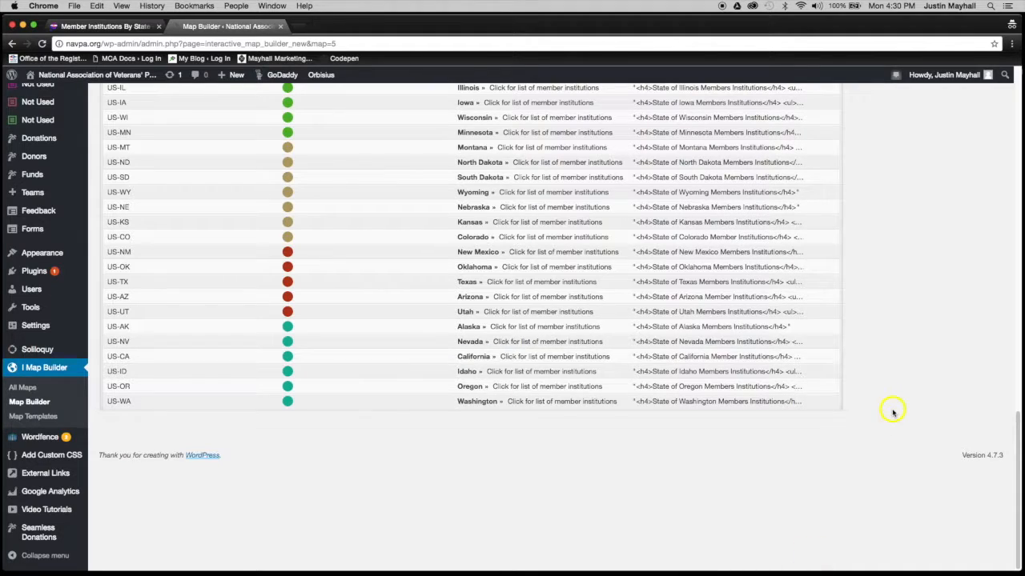
# Save the "List of Member Institutions by State" map
pyautogui.moveTo(1017, 462); pyautogui.dragTo(1007, 162)
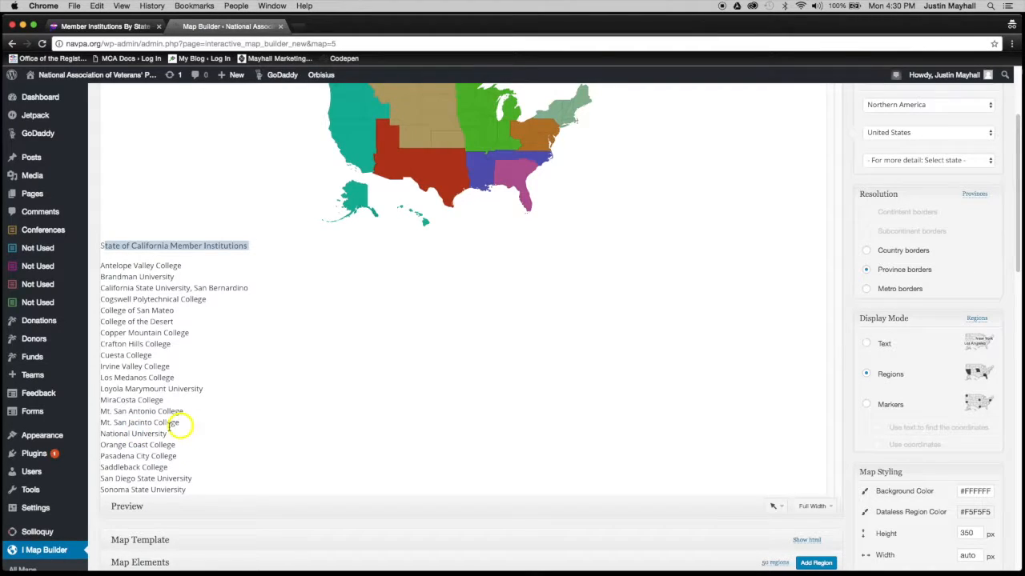
pyautogui.scroll(2, 659, 338)
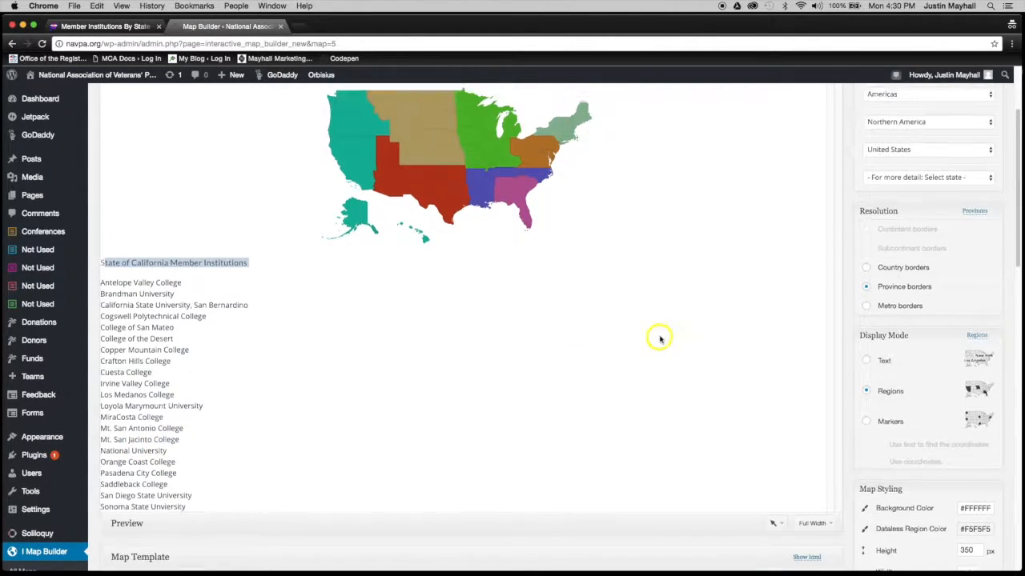
pyautogui.scroll(3, 1011, 184)
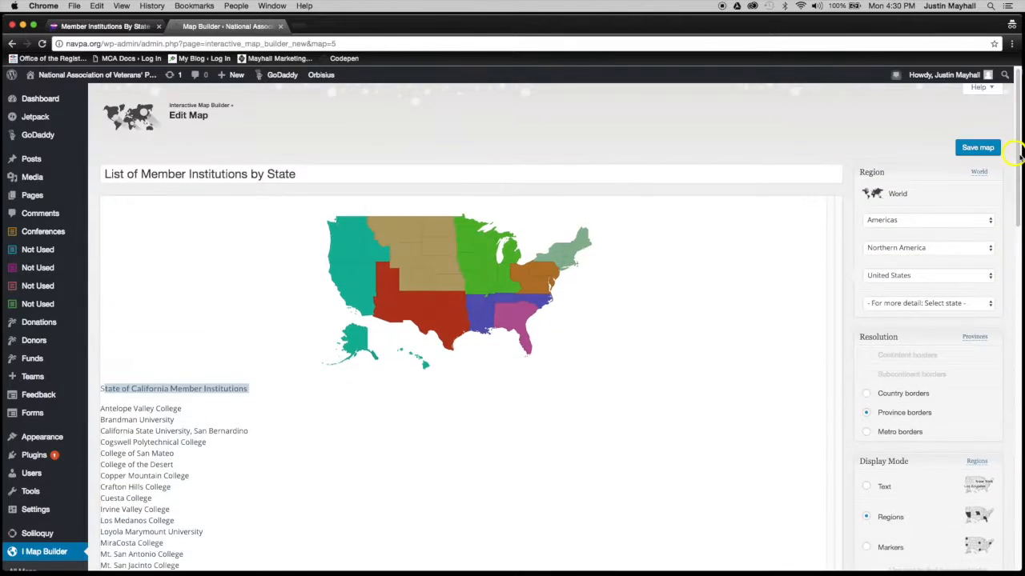
pyautogui.click(978, 149)
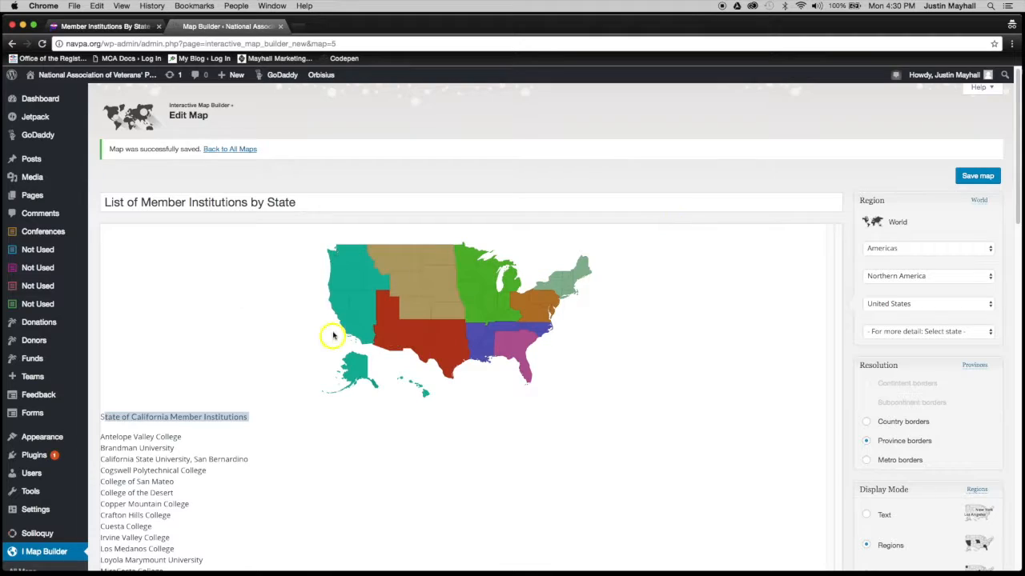
# Display California's list in the saved map's preview and highlight the NAVPA University entry
pyautogui.click(344, 315)
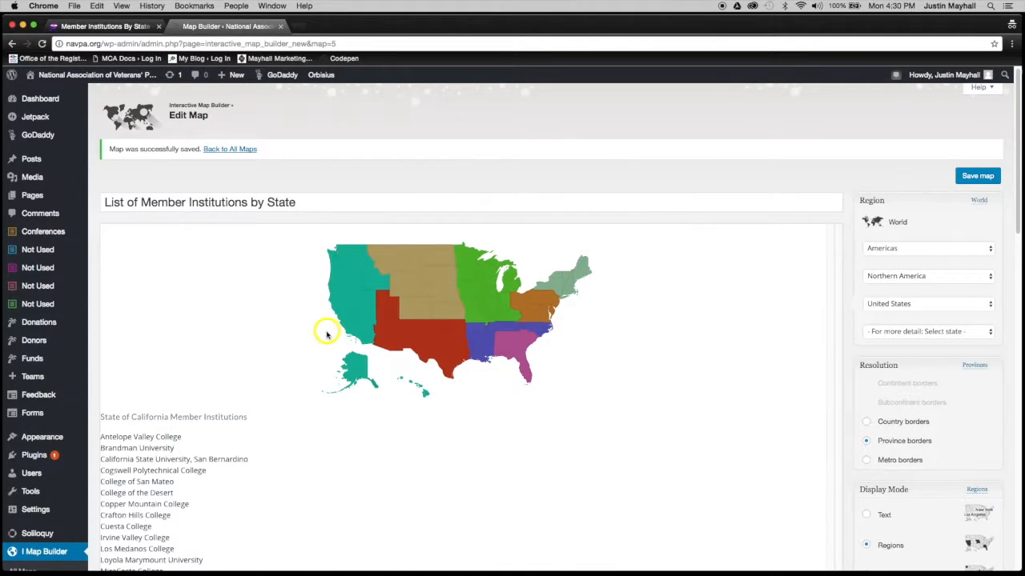
pyautogui.scroll(-2, 326, 335)
pyautogui.scroll(-2, 326, 334)
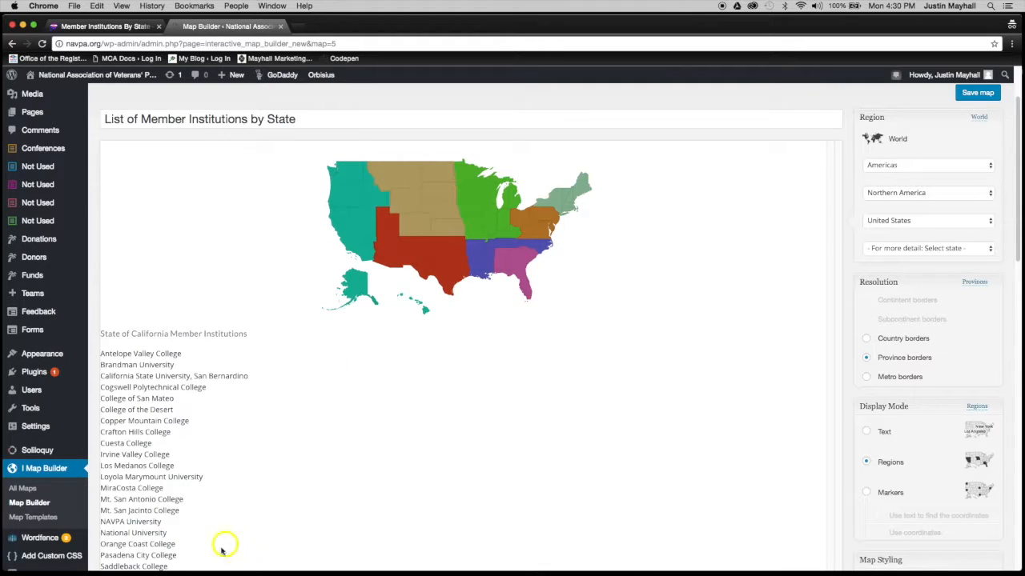
pyautogui.click(160, 522)
pyautogui.moveTo(160, 522); pyautogui.dragTo(99, 522)
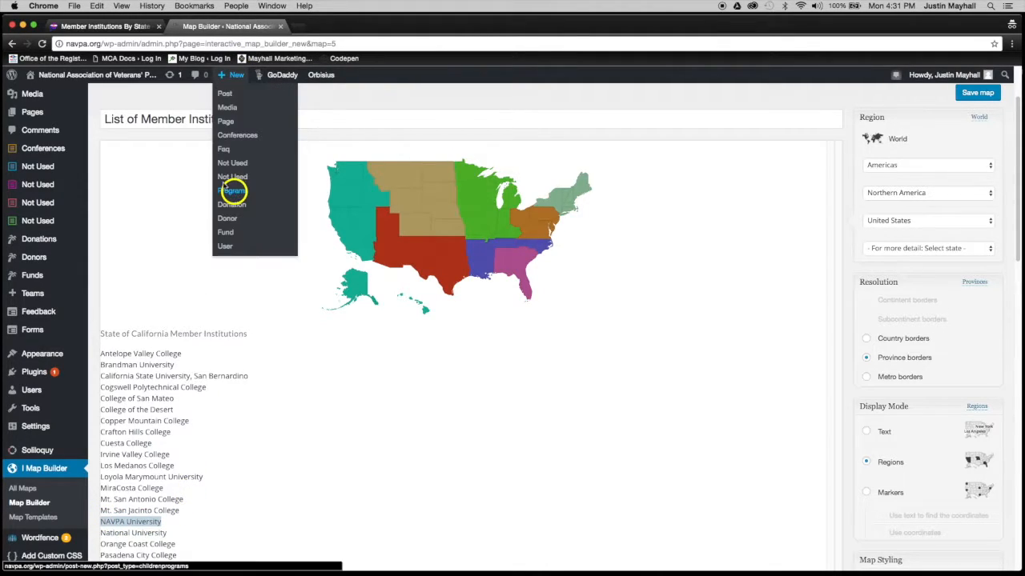
# Switch to the public Member Institutions by State page, reload it and display California's institution list on the map
pyautogui.click(130, 28)
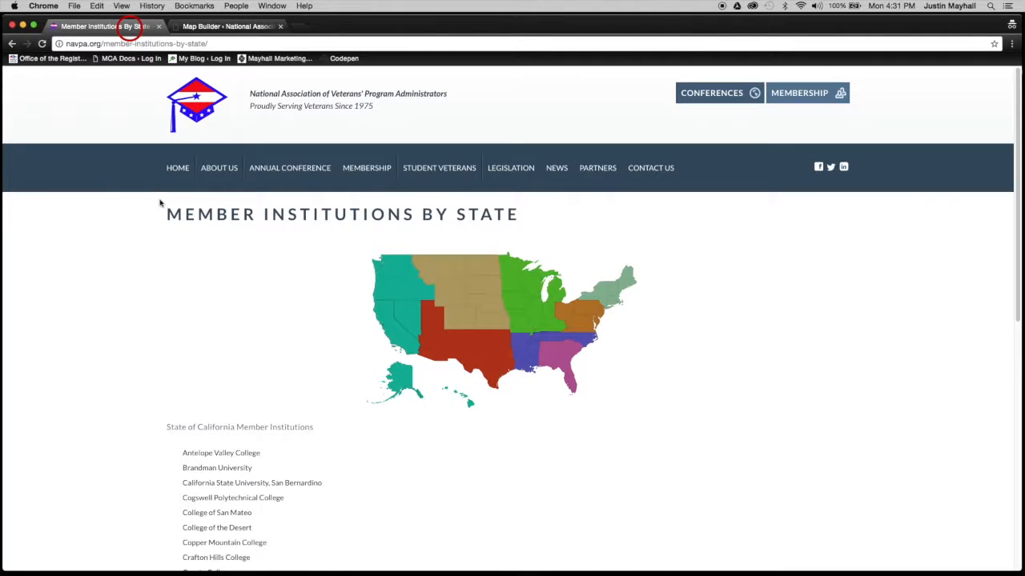
pyautogui.click(43, 44)
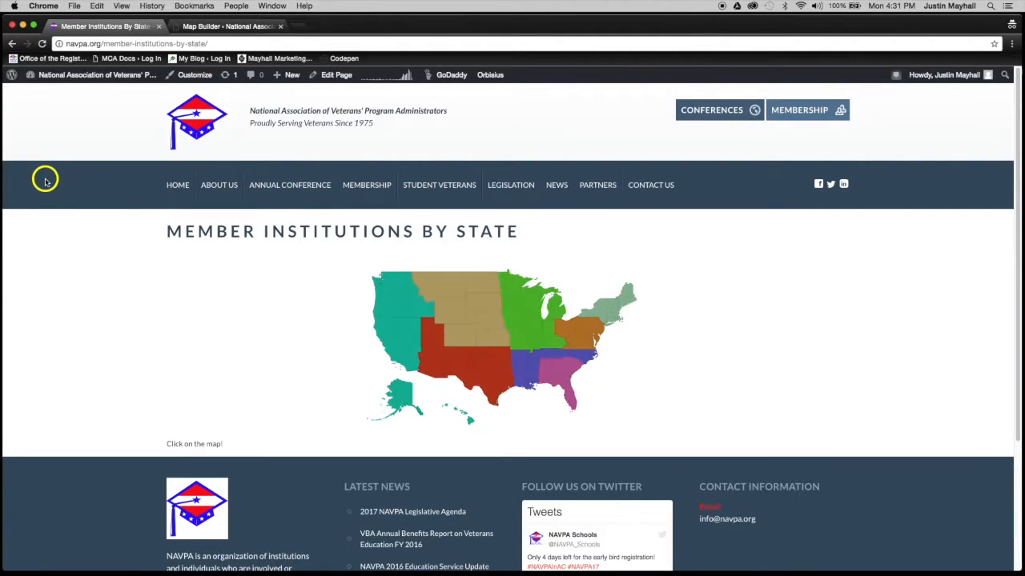
pyautogui.click(393, 344)
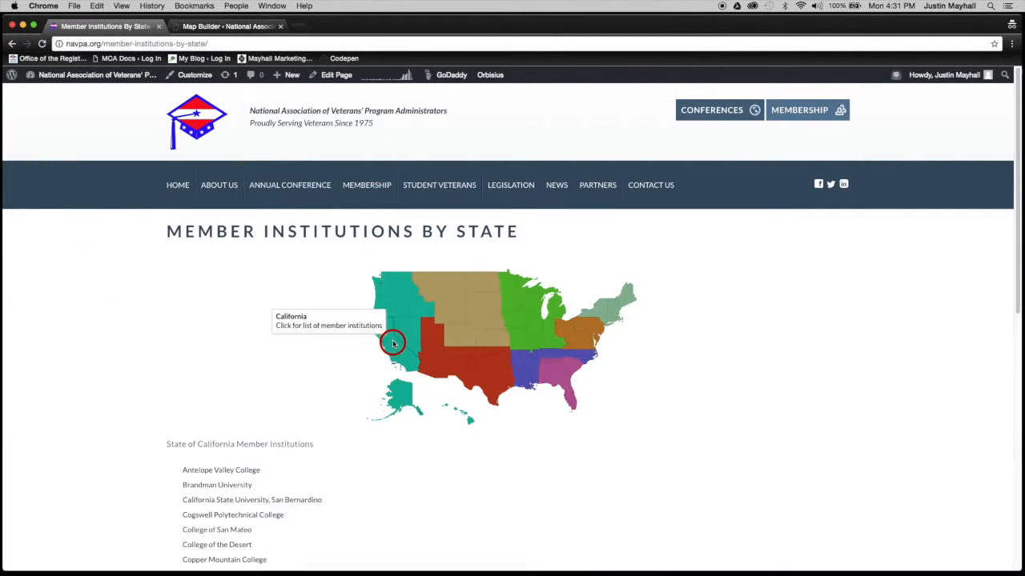
# Locate and highlight the NAVPA University entry in California's institution list on the public page
pyautogui.scroll(-5, 393, 349)
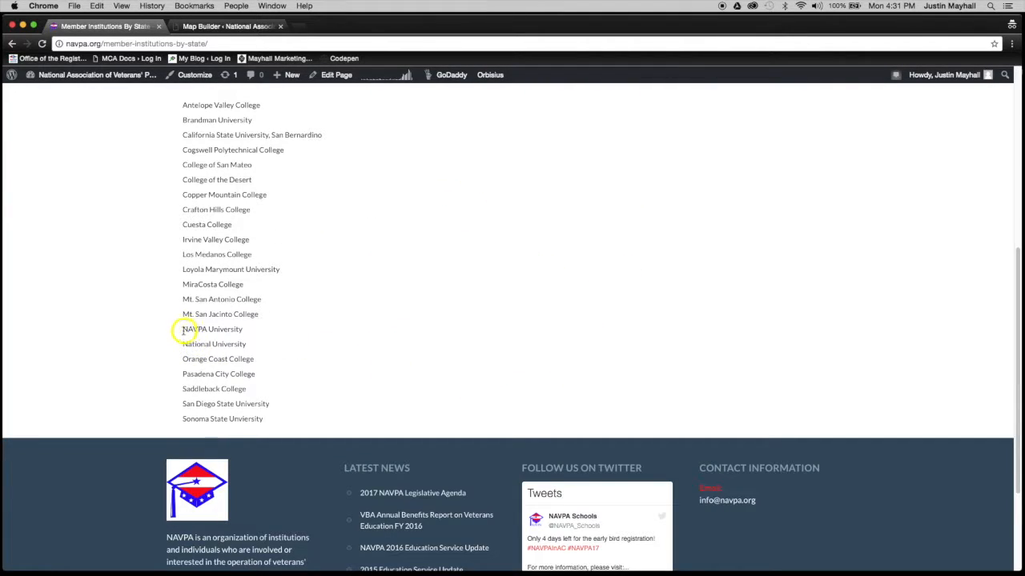
pyautogui.moveTo(184, 329); pyautogui.dragTo(241, 329)
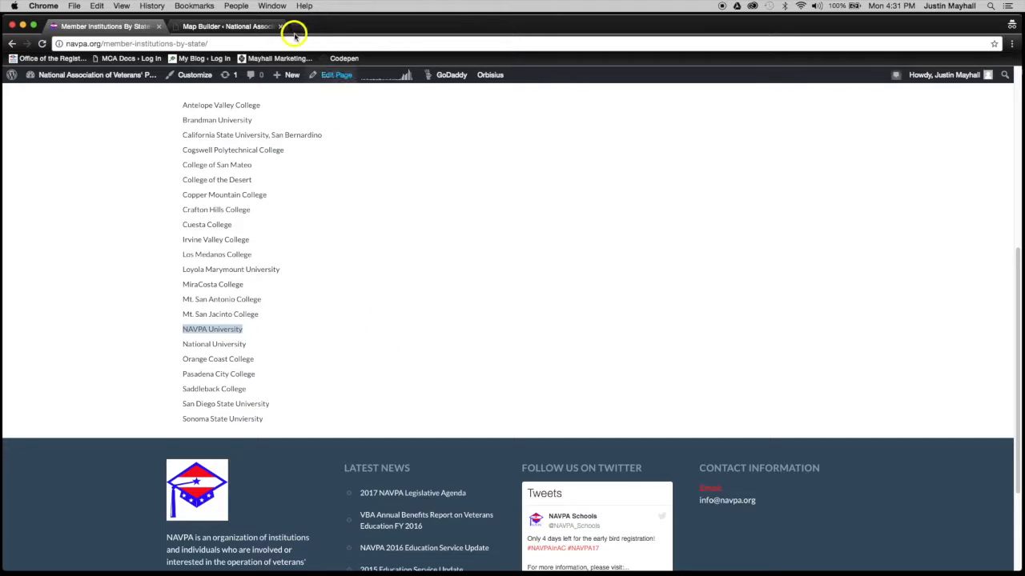
pyautogui.scroll(3, 375, 269)
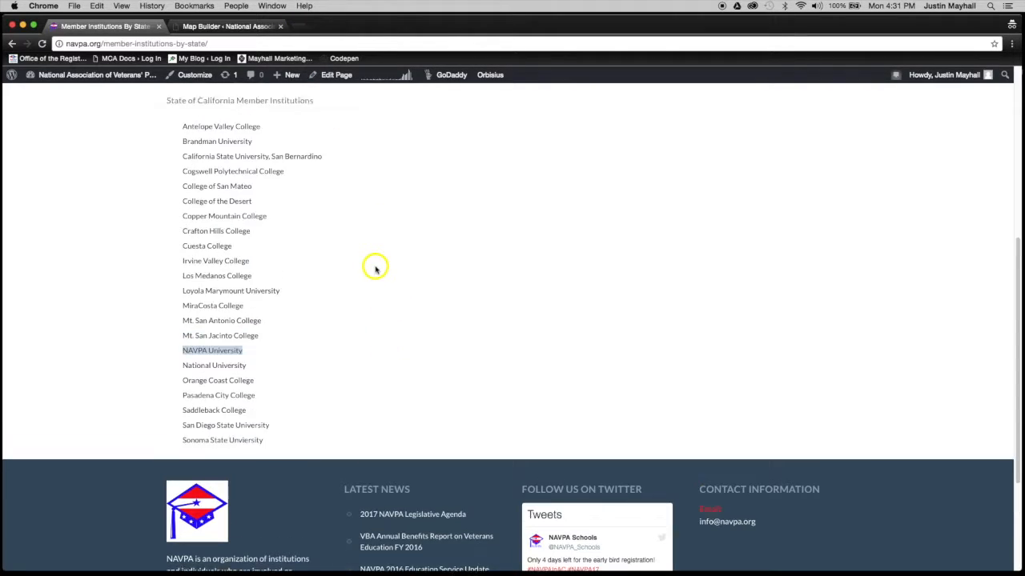
pyautogui.scroll(10, 376, 269)
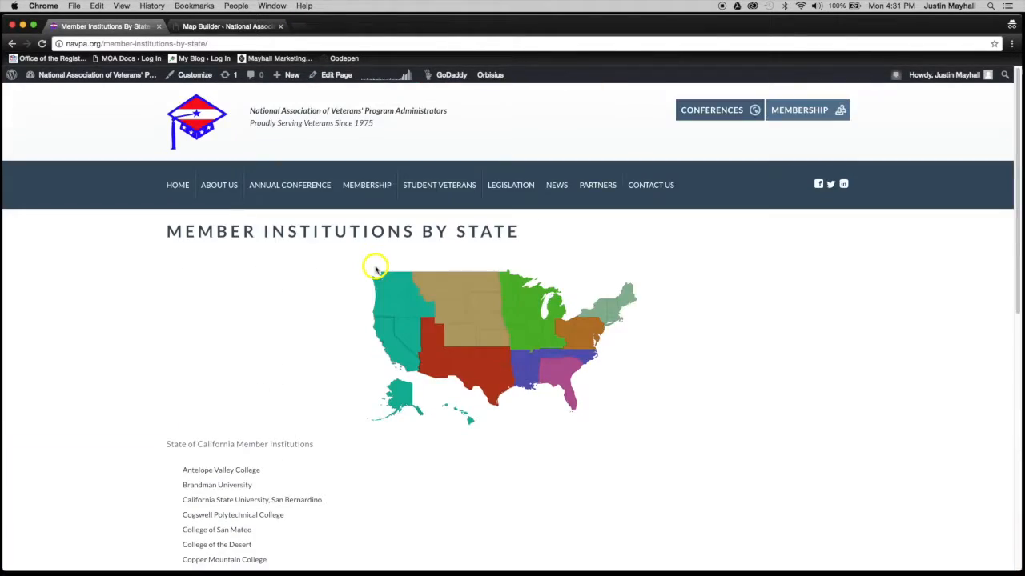
# Return to the Map Builder page and delete the <li>NAVPA University</li> line from the US-CA Click Value, leaving no blank line
pyautogui.click(214, 25)
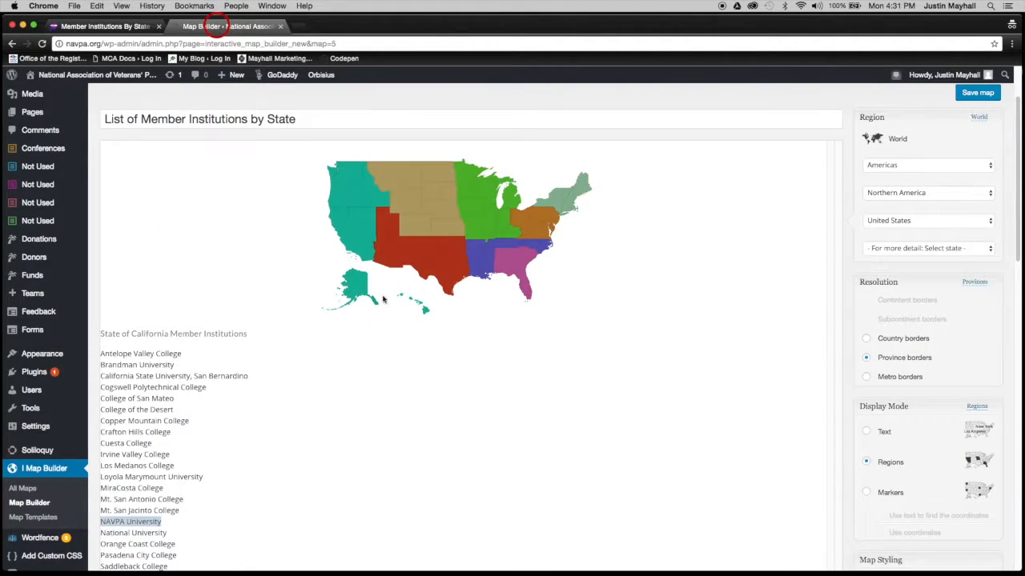
pyautogui.scroll(-3, 749, 301)
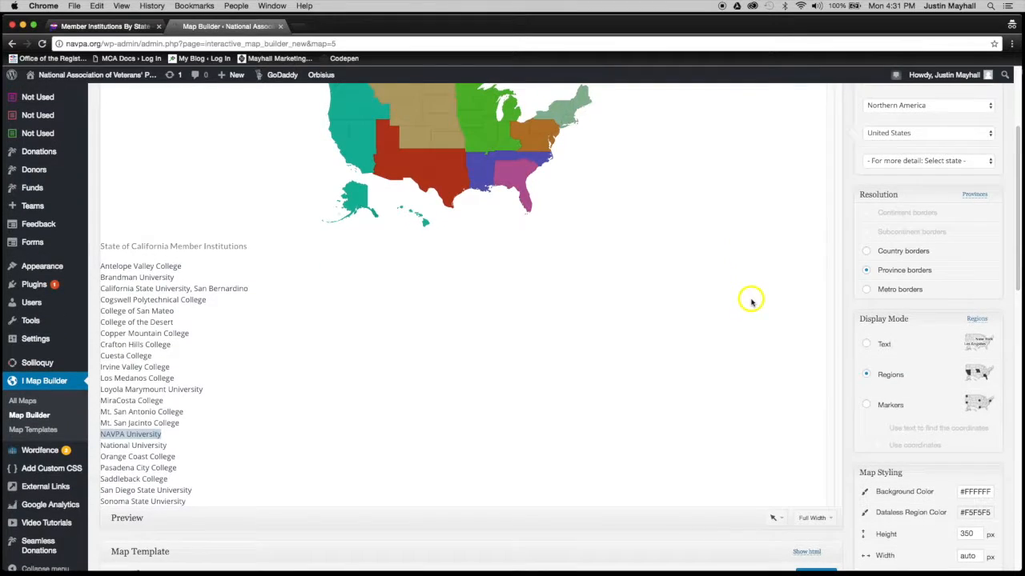
pyautogui.scroll(-2, 753, 302)
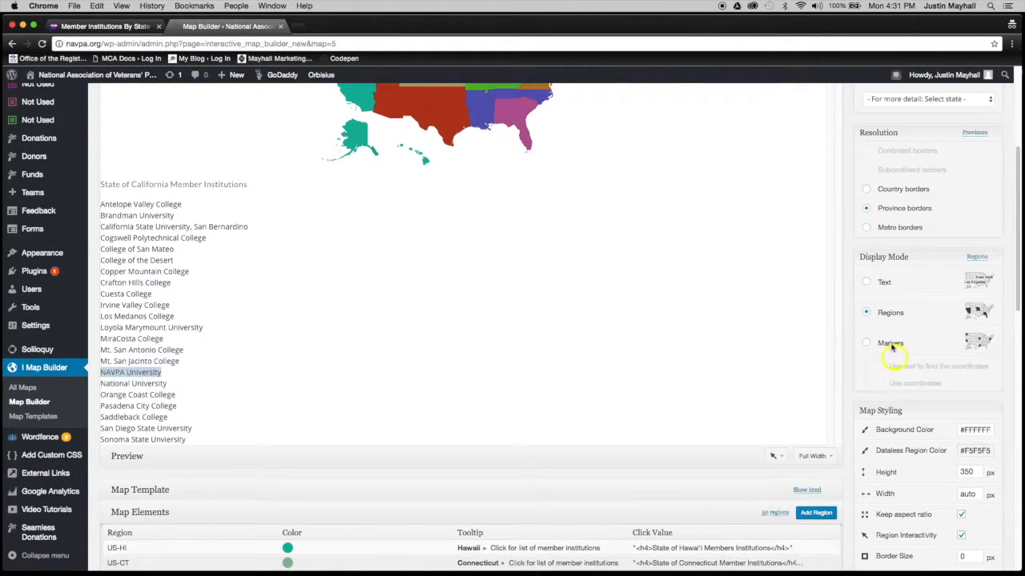
pyautogui.scroll(-2, 547, 229)
pyautogui.scroll(-10, 744, 251)
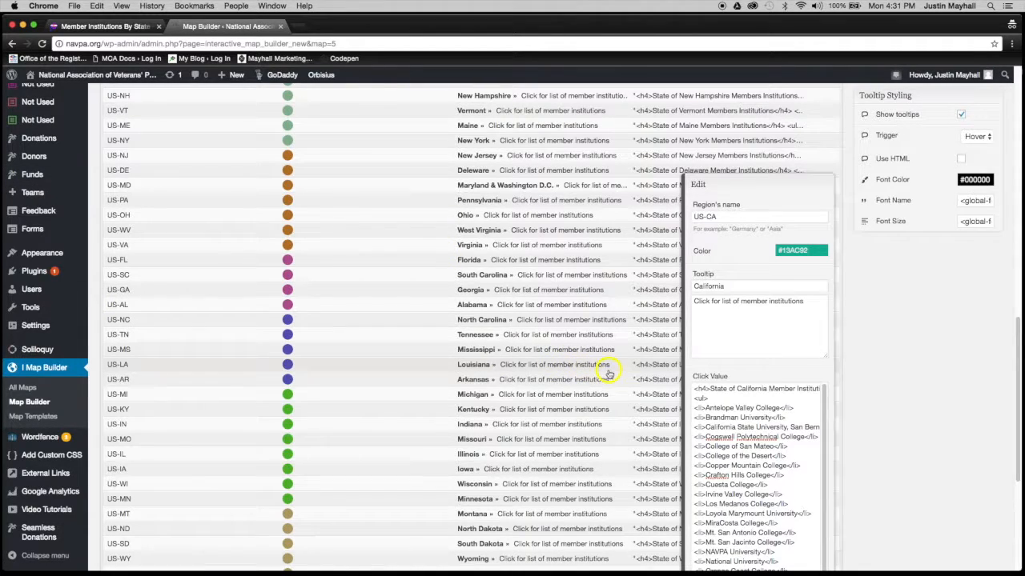
pyautogui.scroll(-1, 608, 376)
pyautogui.scroll(-1, 857, 360)
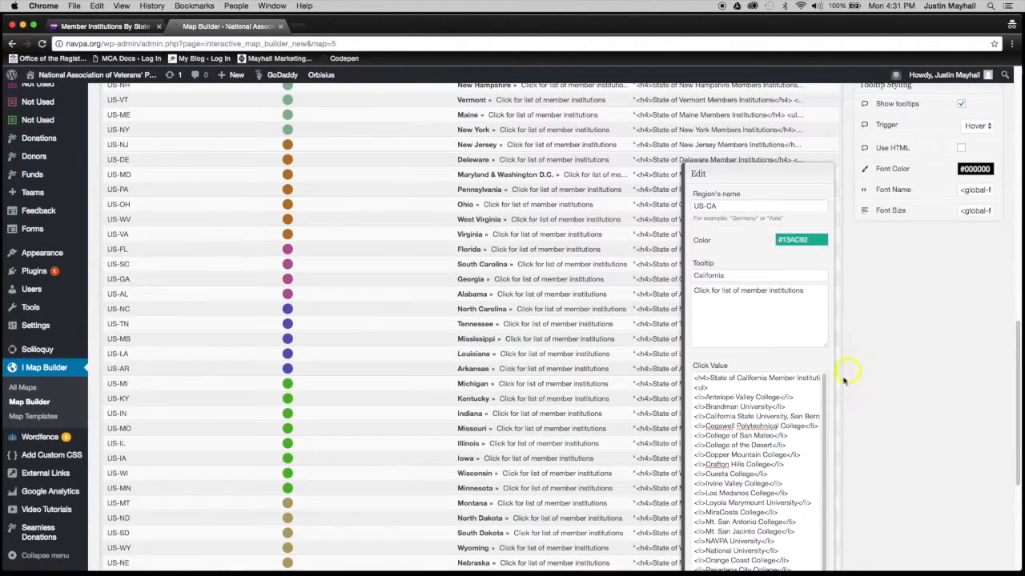
pyautogui.scroll(-1, 811, 382)
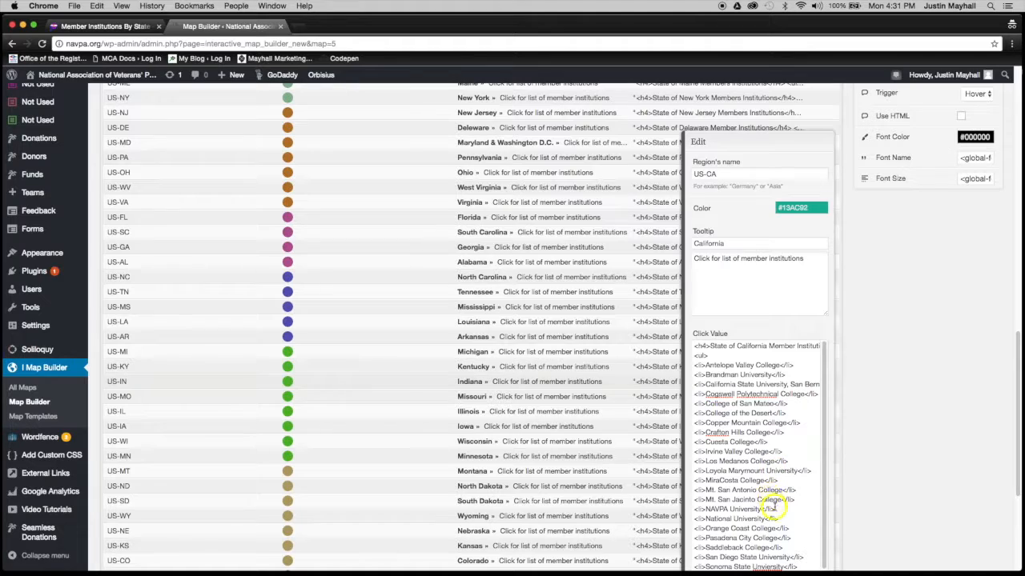
pyautogui.moveTo(776, 509); pyautogui.dragTo(690, 510)
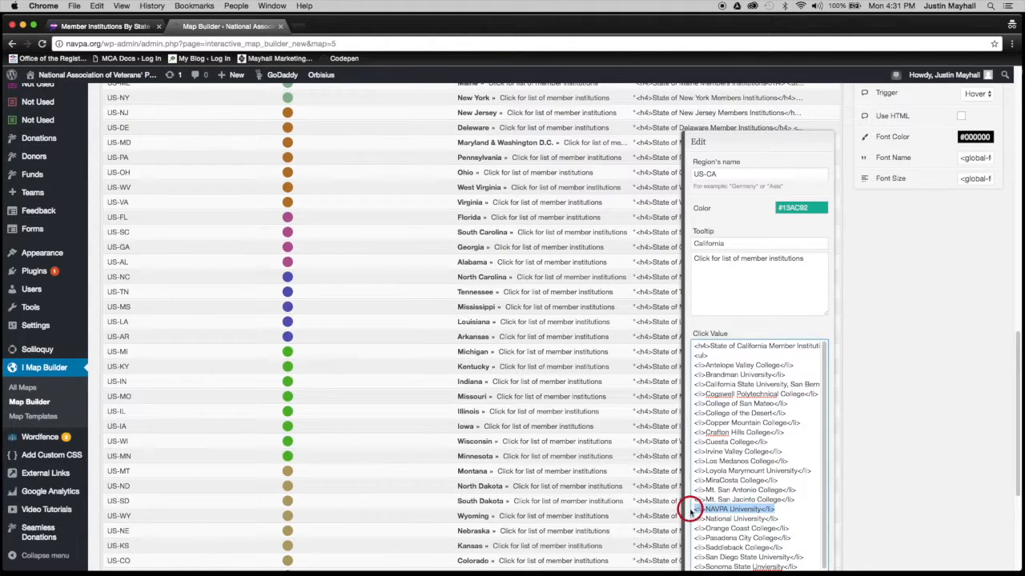
pyautogui.press('BackSpace')
pyautogui.press('BackSpace')
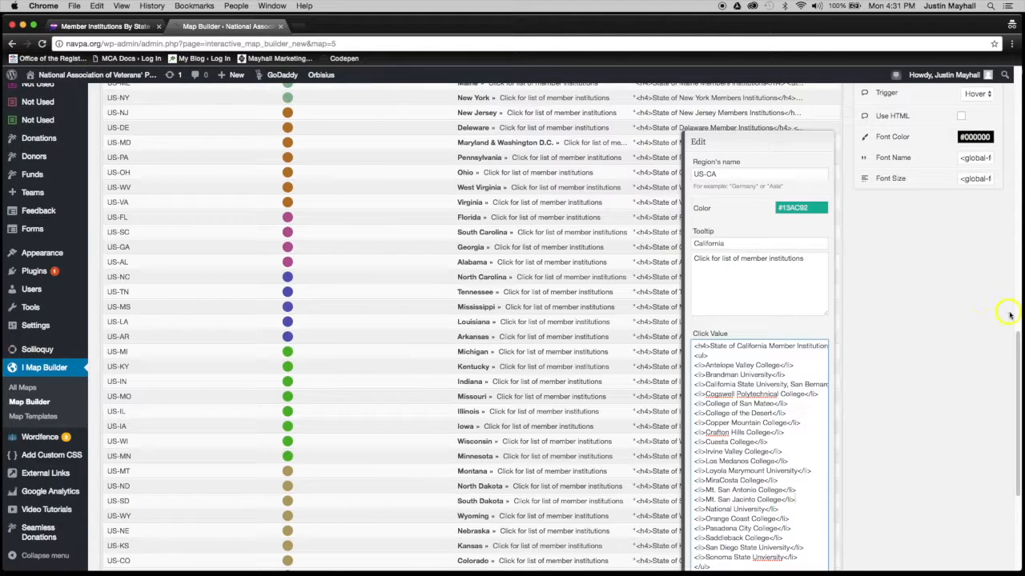
# Apply the US-CA region change and save the "List of Member Institutions by State" map
pyautogui.moveTo(1014, 348); pyautogui.dragTo(1006, 411)
pyautogui.click(821, 496)
pyautogui.click(816, 497)
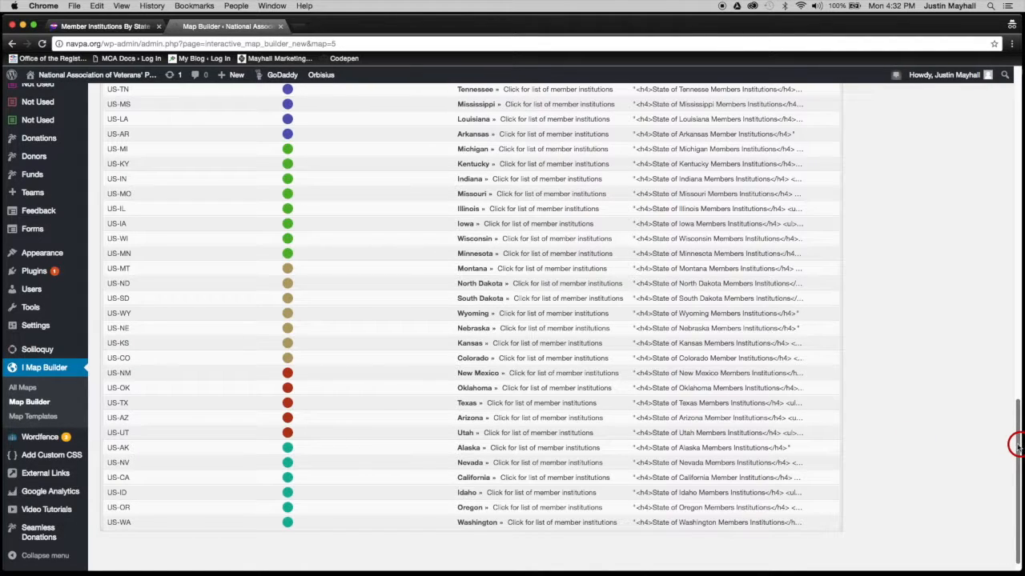
pyautogui.moveTo(1014, 421); pyautogui.dragTo(1015, 166)
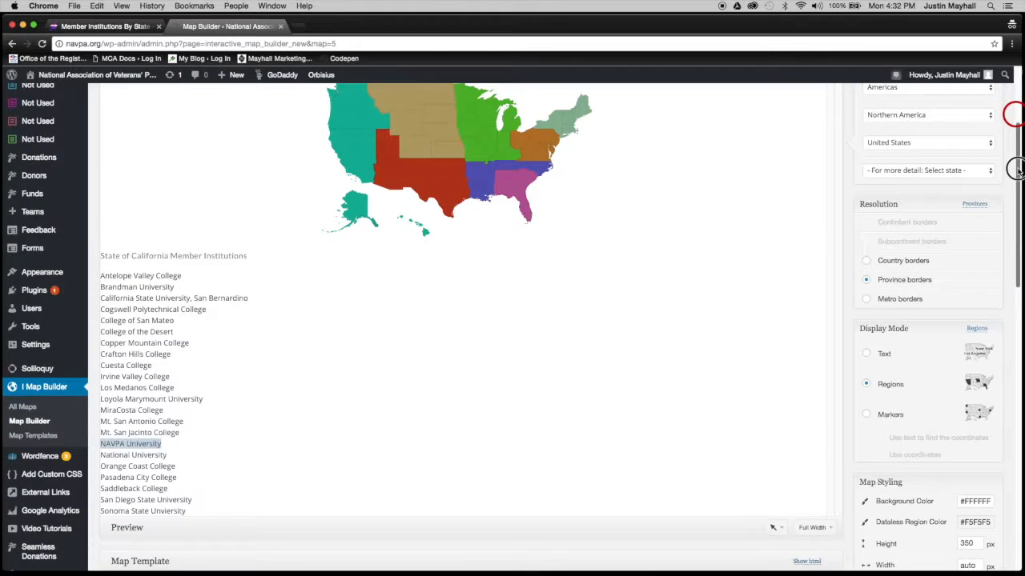
pyautogui.scroll(4, 753, 305)
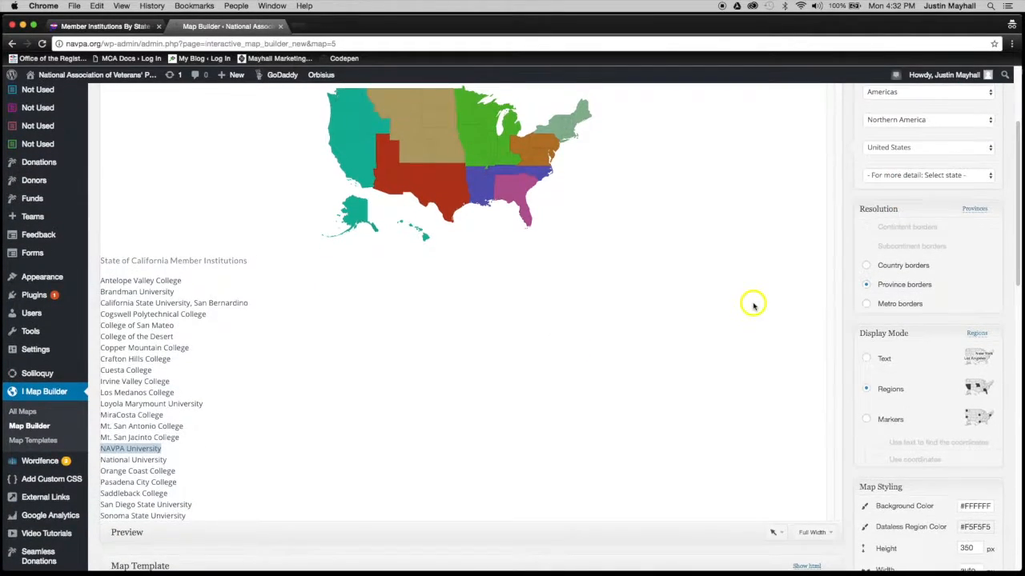
pyautogui.click(964, 183)
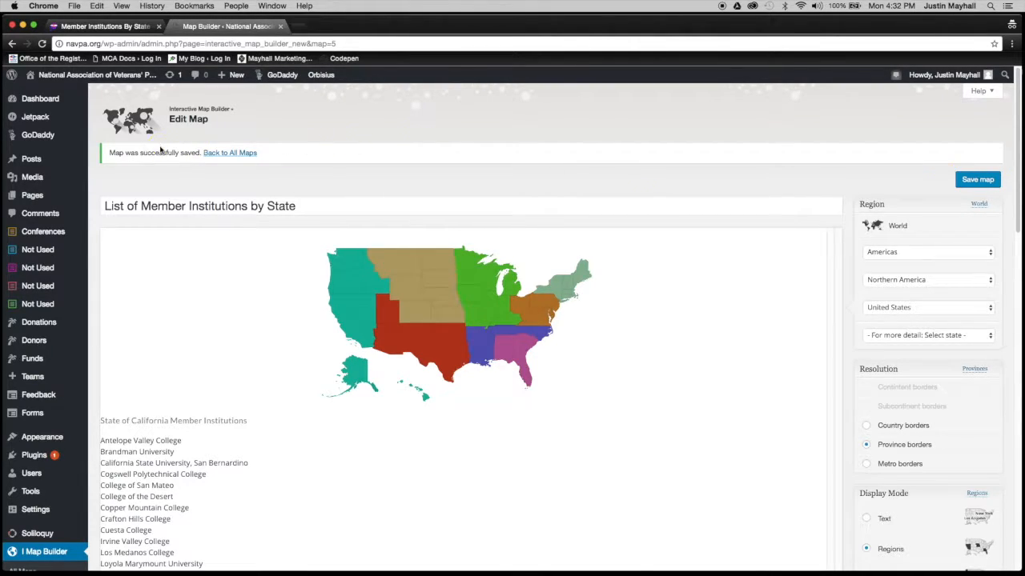
# Display California's institution list in the saved map's preview and check it for NAVPA University
pyautogui.click(361, 333)
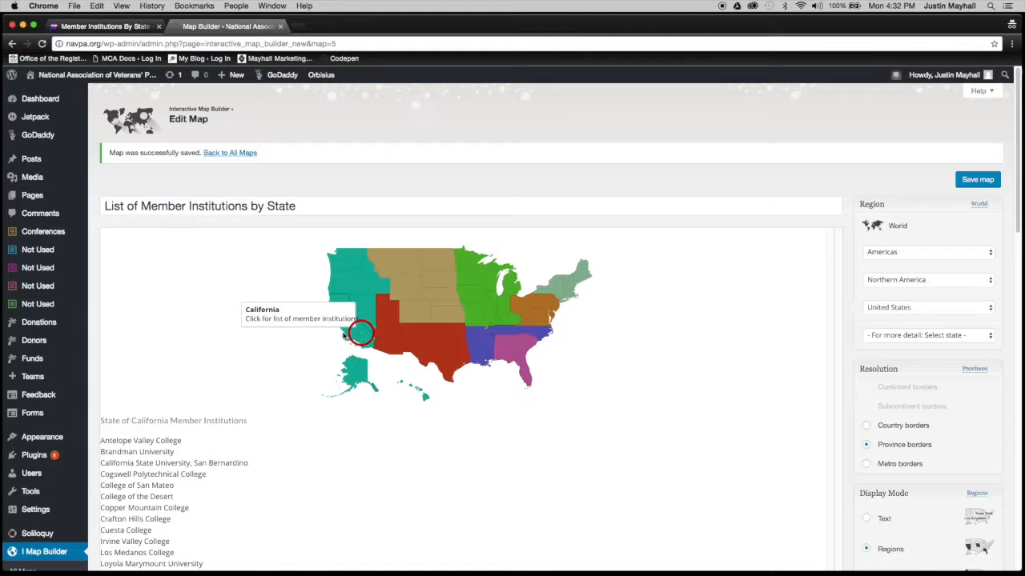
pyautogui.scroll(-2, 279, 303)
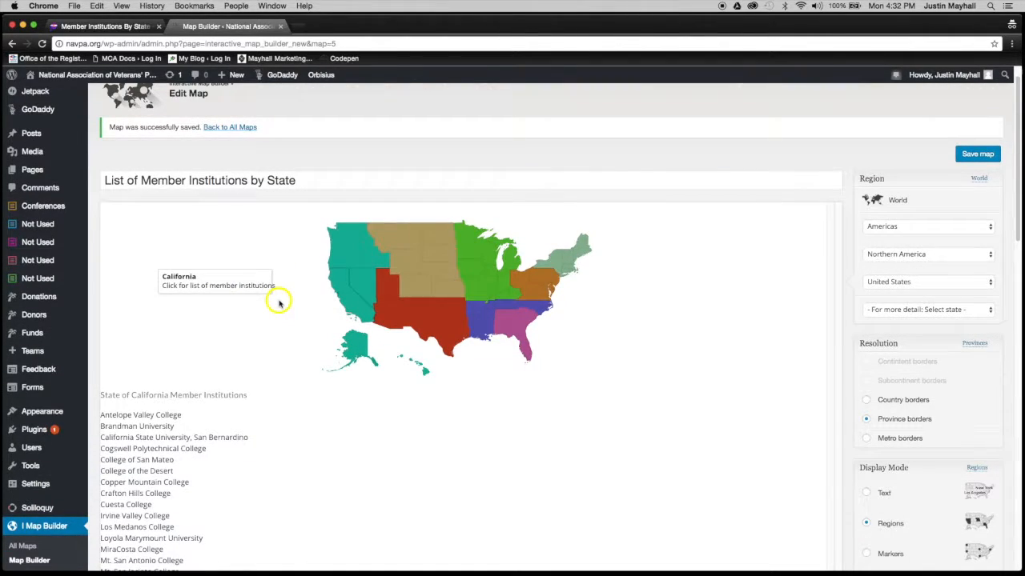
pyautogui.scroll(-1, 280, 303)
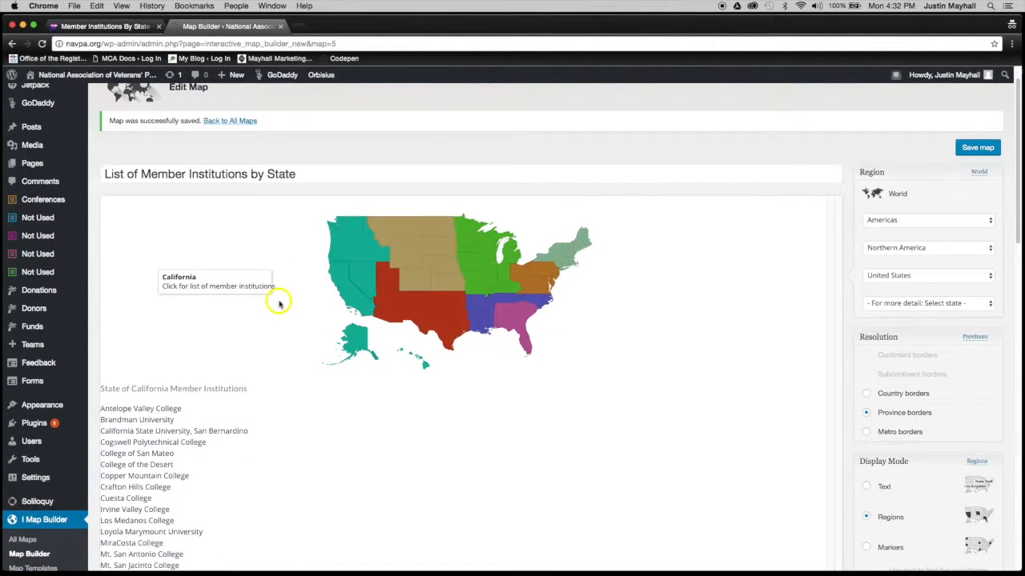
pyautogui.moveTo(1015, 205); pyautogui.dragTo(1012, 240)
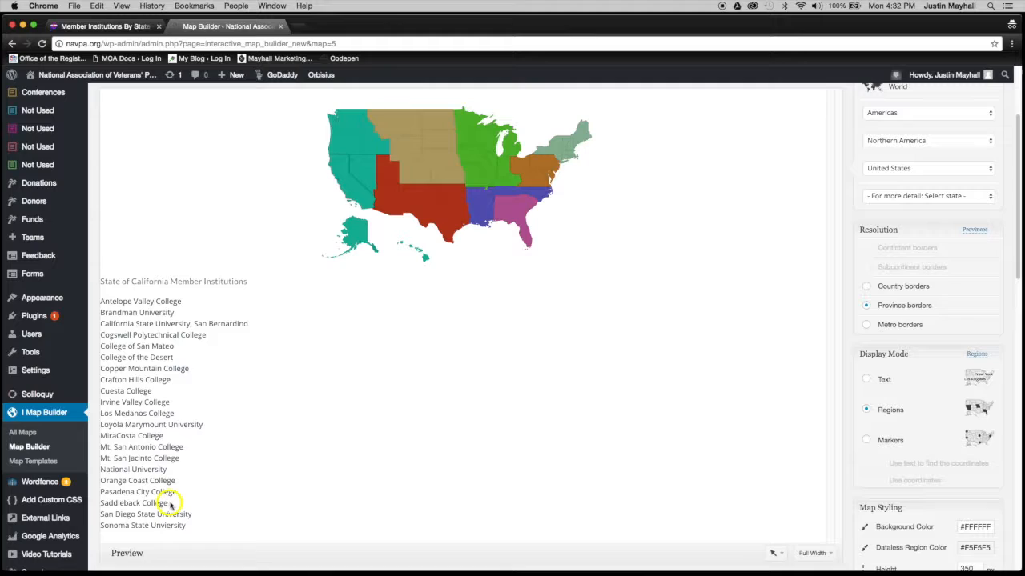
# Switch to the public Member Institutions by State page, reload it and check California's institution list on the map for NAVPA University
pyautogui.click(122, 29)
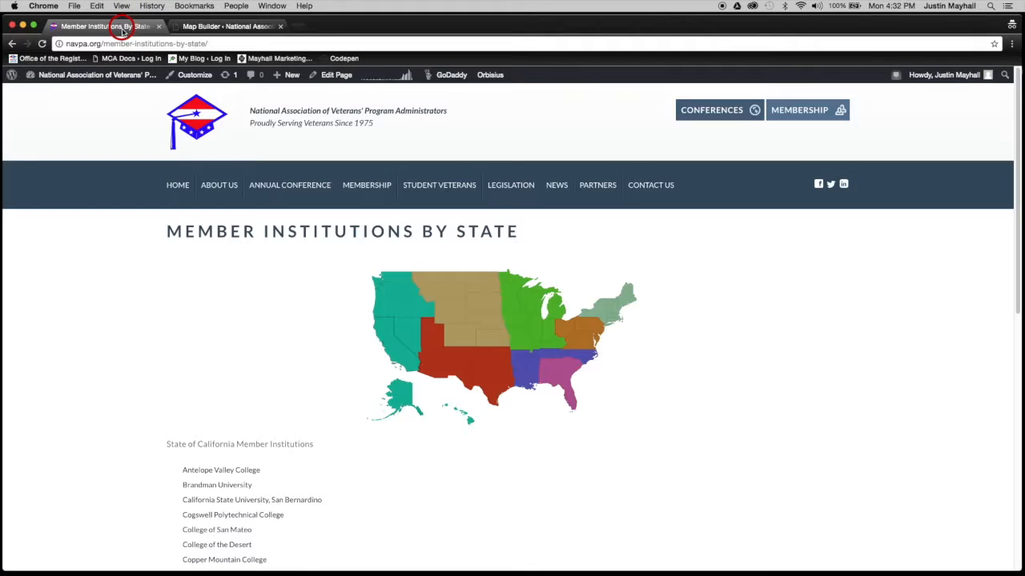
pyautogui.scroll(-6, 156, 316)
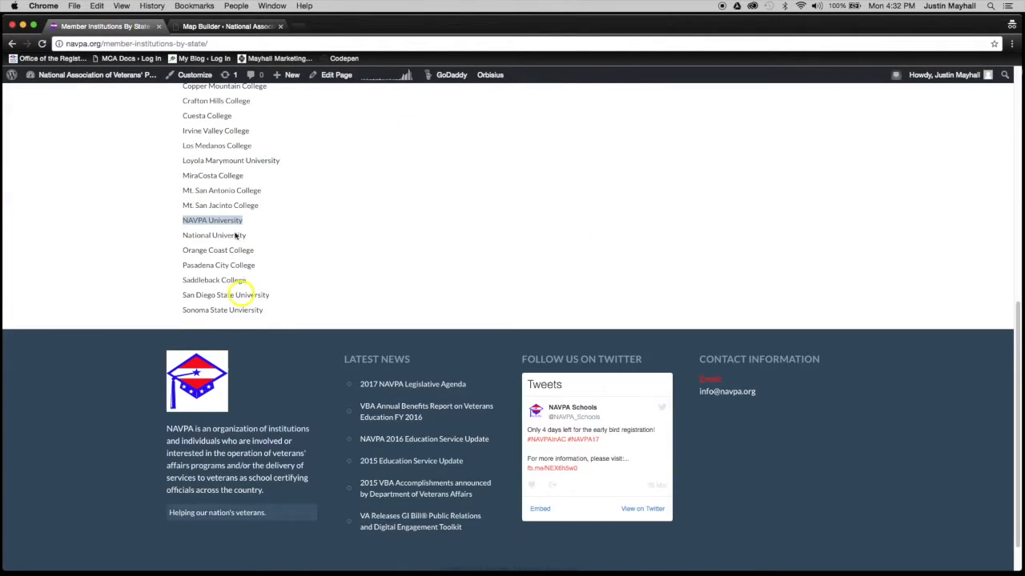
pyautogui.scroll(4, 227, 209)
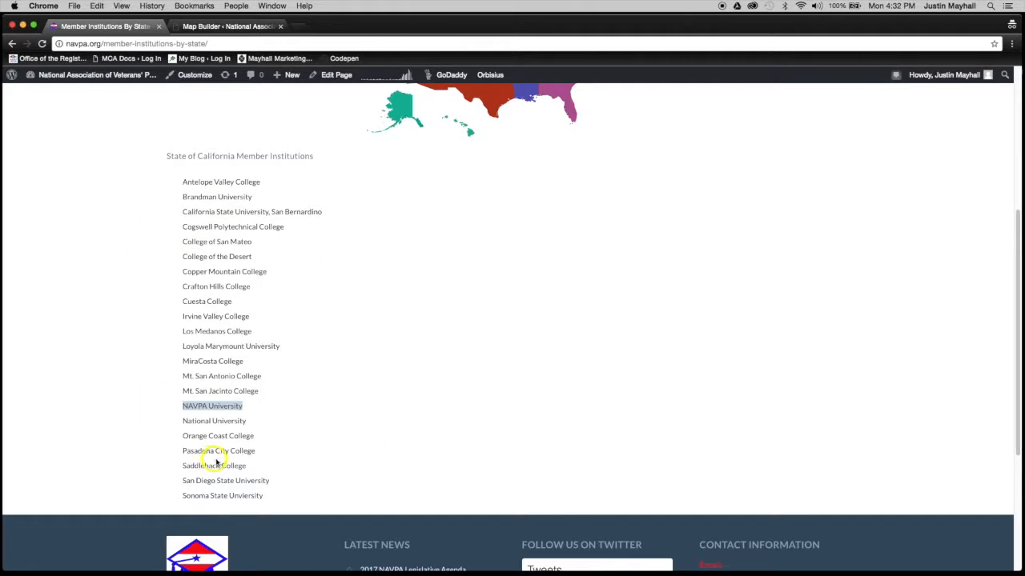
pyautogui.click(44, 45)
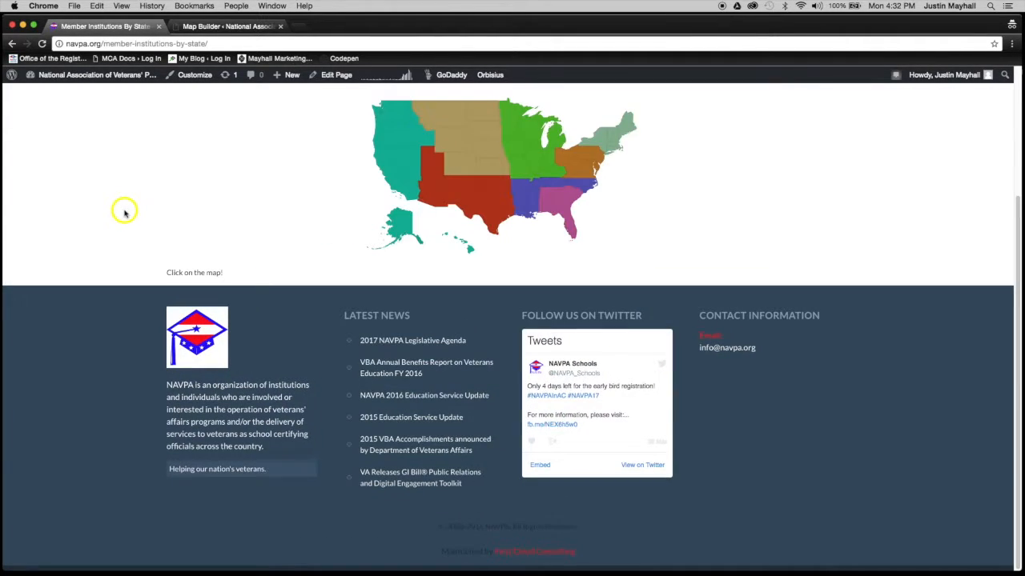
pyautogui.click(399, 182)
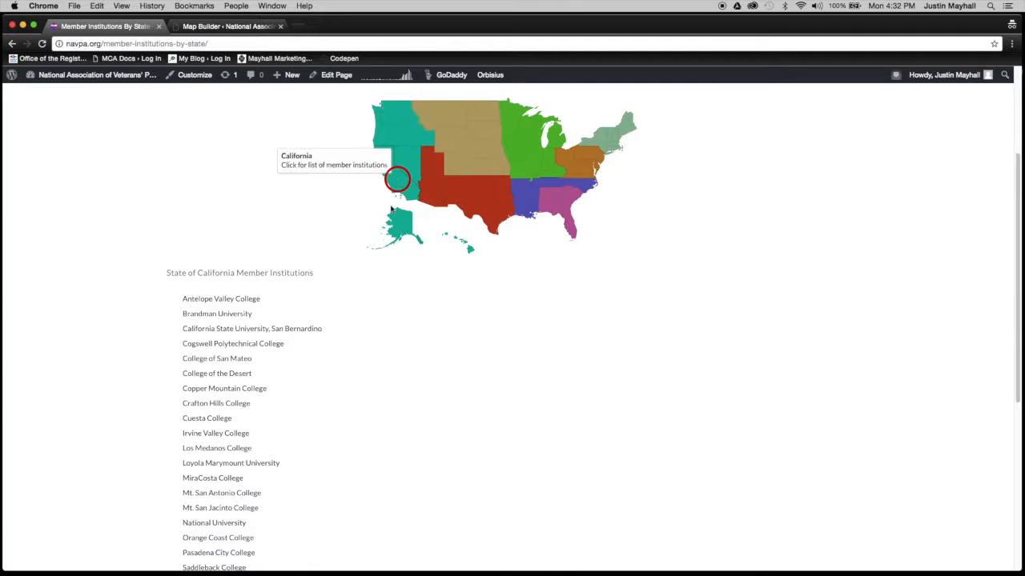
pyautogui.scroll(-3, 320, 441)
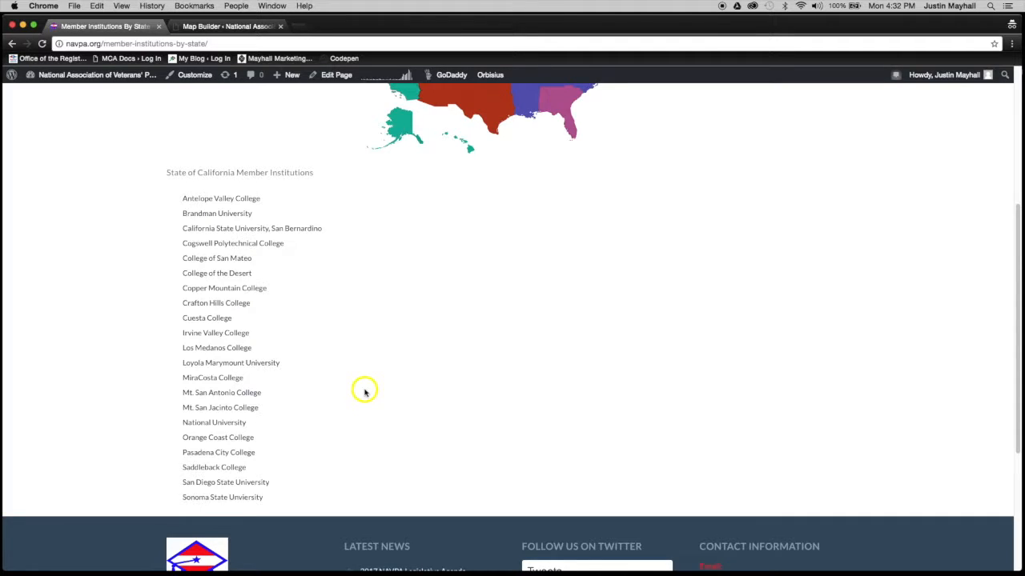
pyautogui.scroll(3, 366, 392)
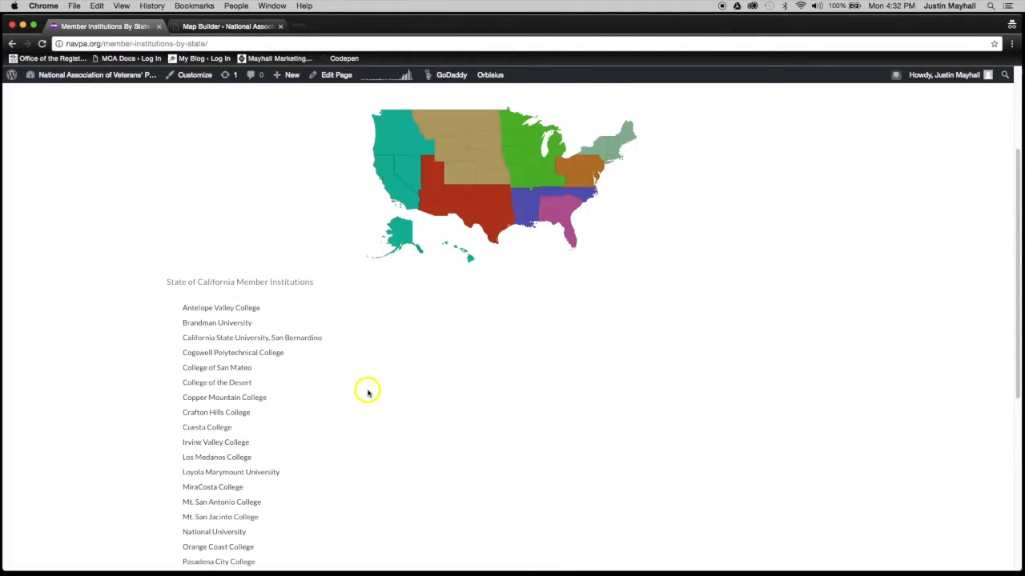
pyautogui.scroll(4, 368, 392)
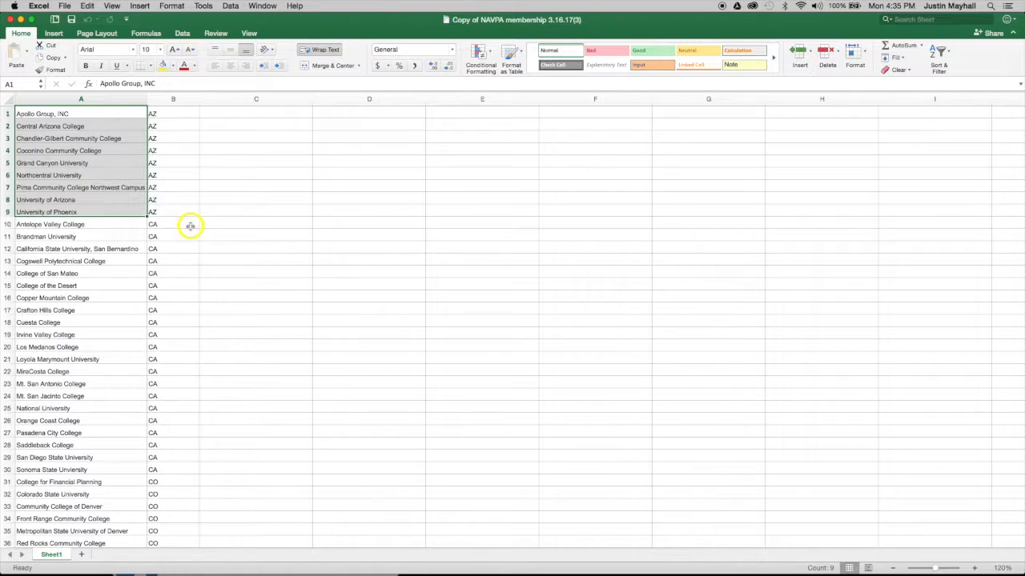
# Switch to the NAVPA membership workbook in Excel, select the whole sheet and open the Sort settings
pyautogui.click(8, 99)
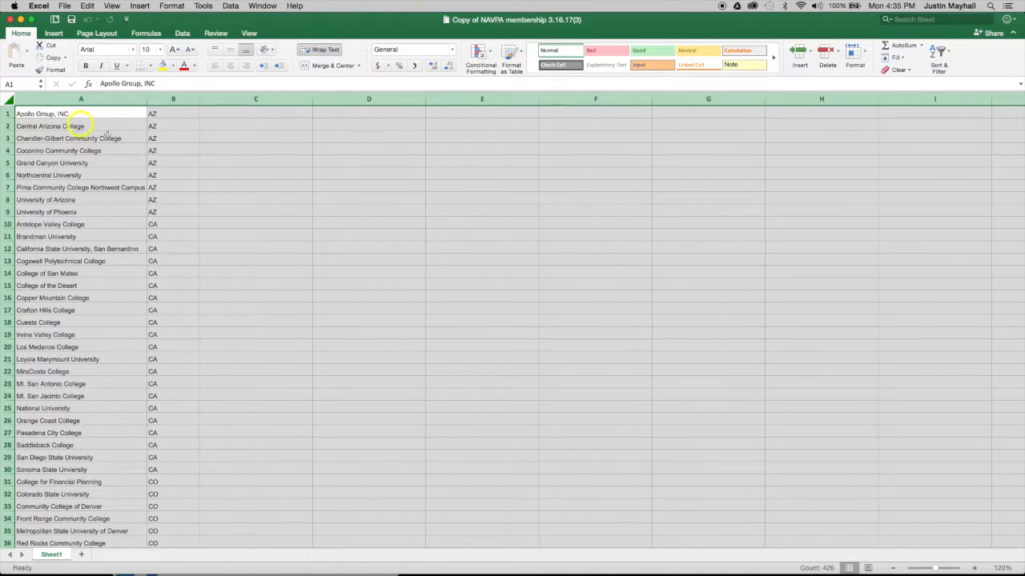
pyautogui.click(183, 33)
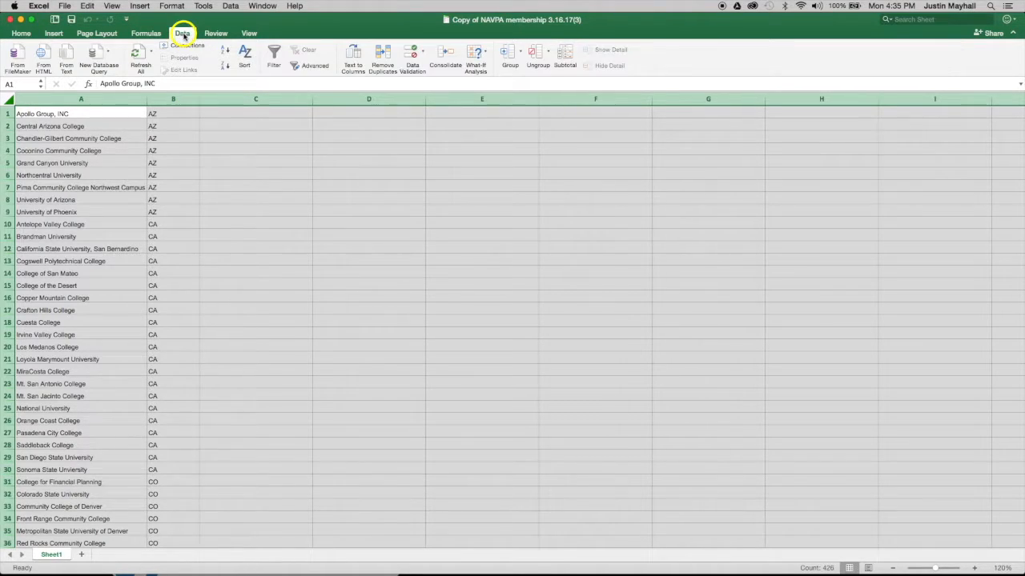
pyautogui.click(245, 54)
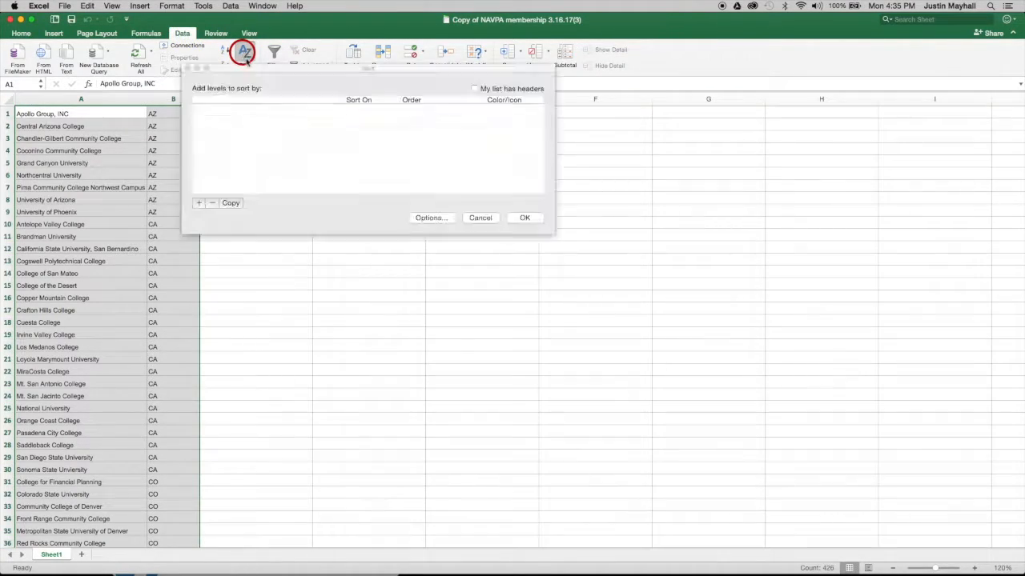
# Sort the sheet by Column B and then by Column A, both on values from A to Z
pyautogui.click(229, 133)
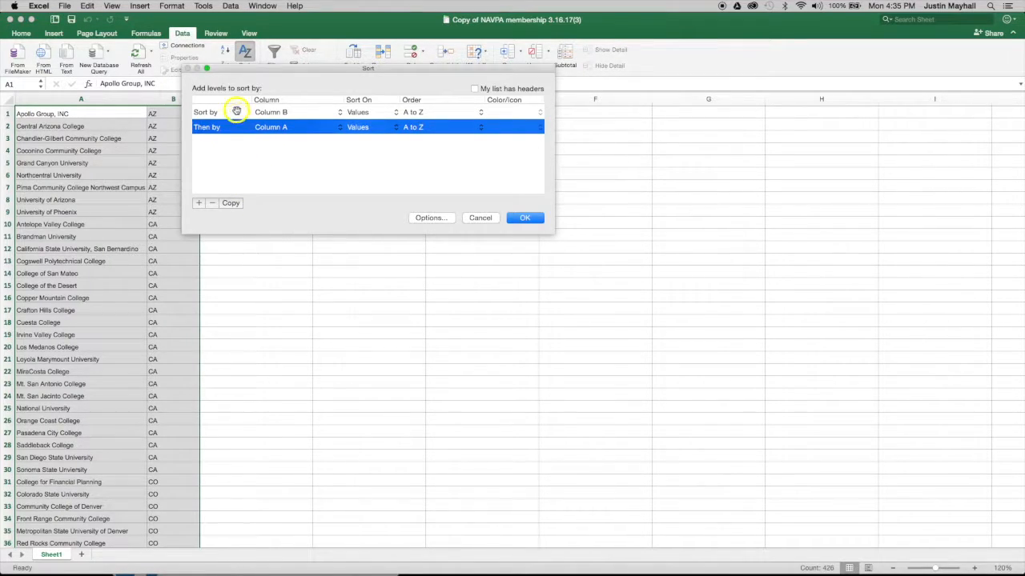
pyautogui.click(213, 204)
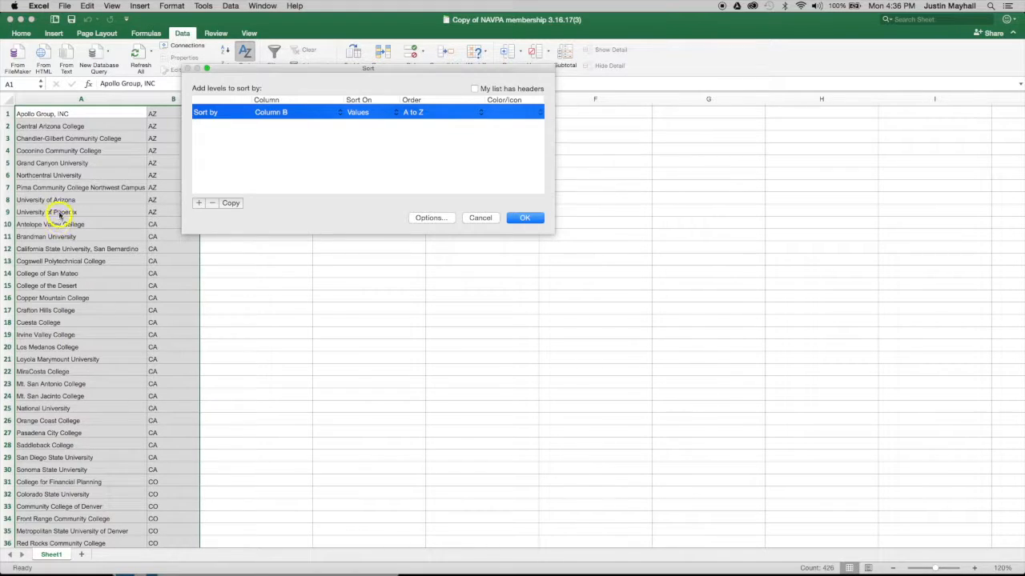
pyautogui.click(200, 203)
pyautogui.click(289, 132)
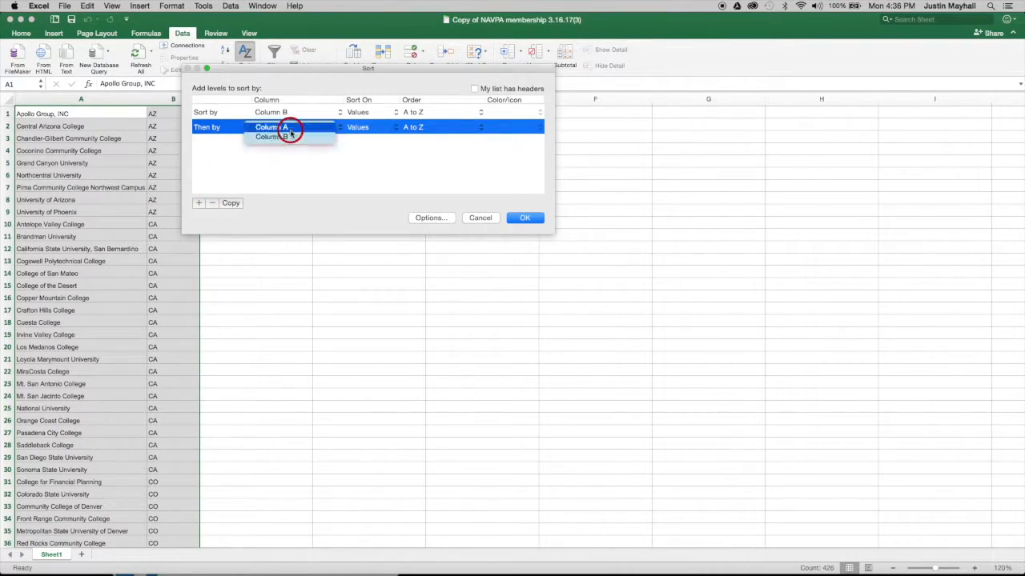
pyautogui.click(289, 130)
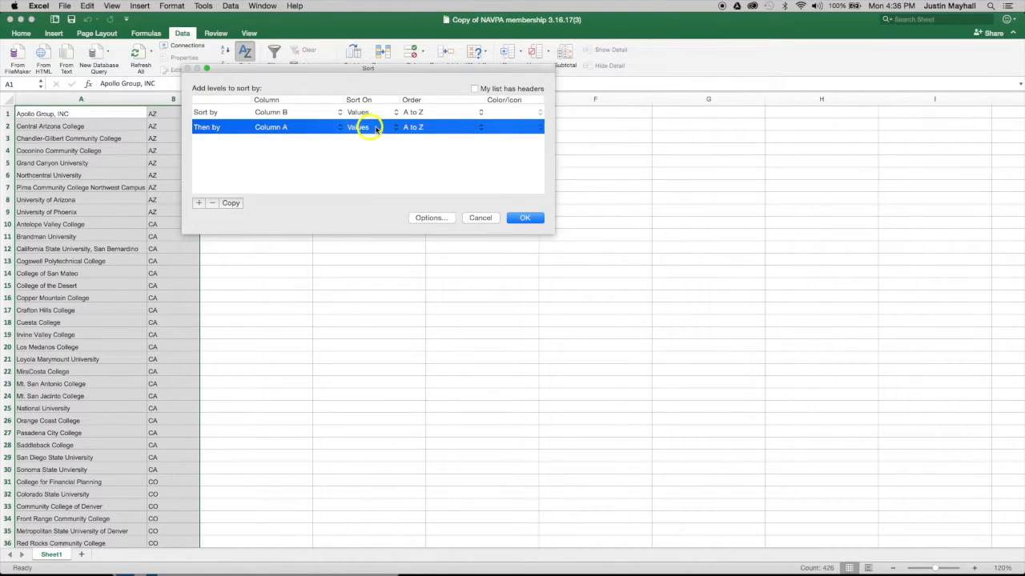
pyautogui.click(520, 221)
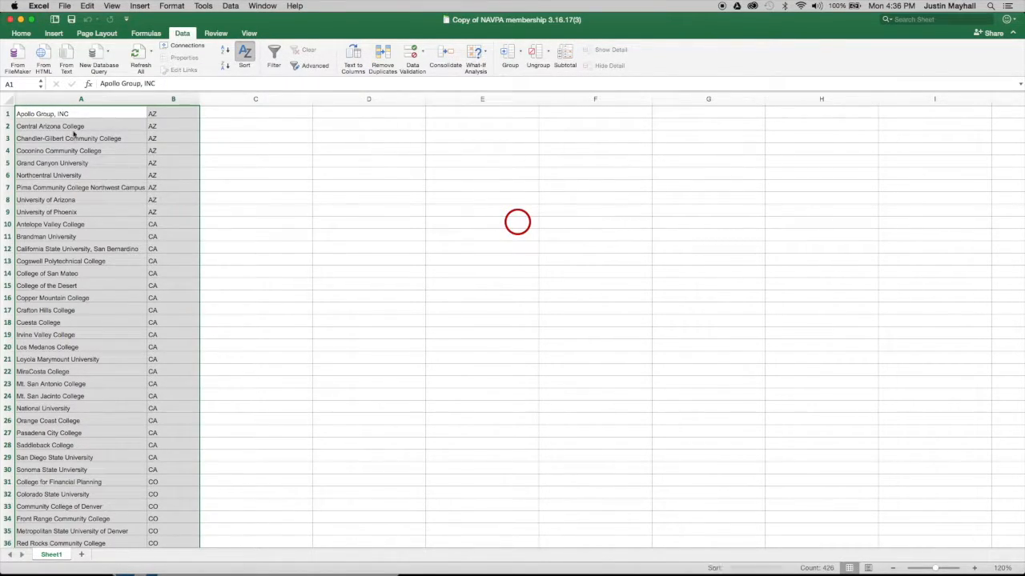
# Copy the Arizona institution names in cells A1 to A9
pyautogui.click(219, 198)
pyautogui.press('super+a')
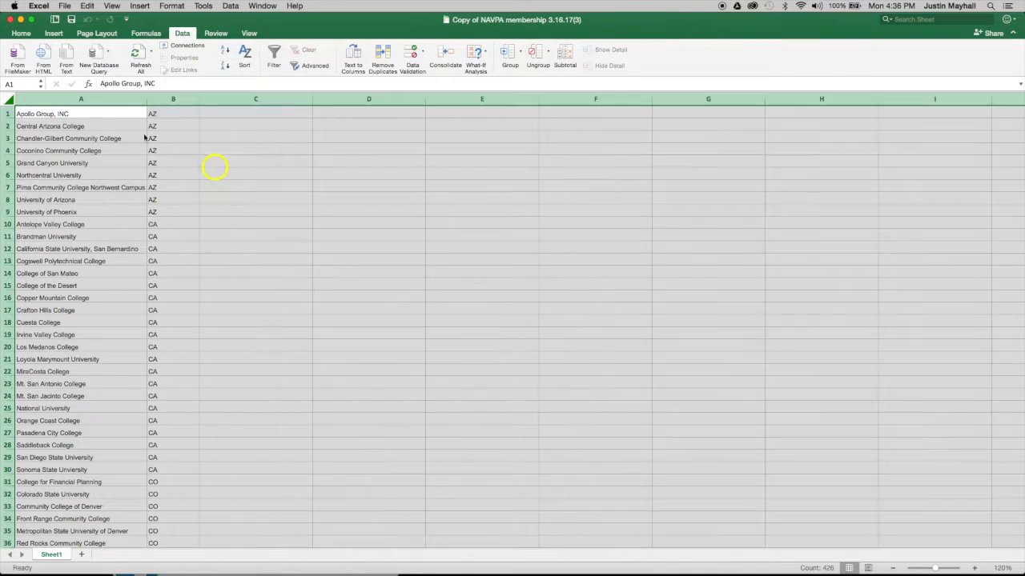
pyautogui.click(52, 115)
pyautogui.moveTo(51, 114); pyautogui.dragTo(53, 211)
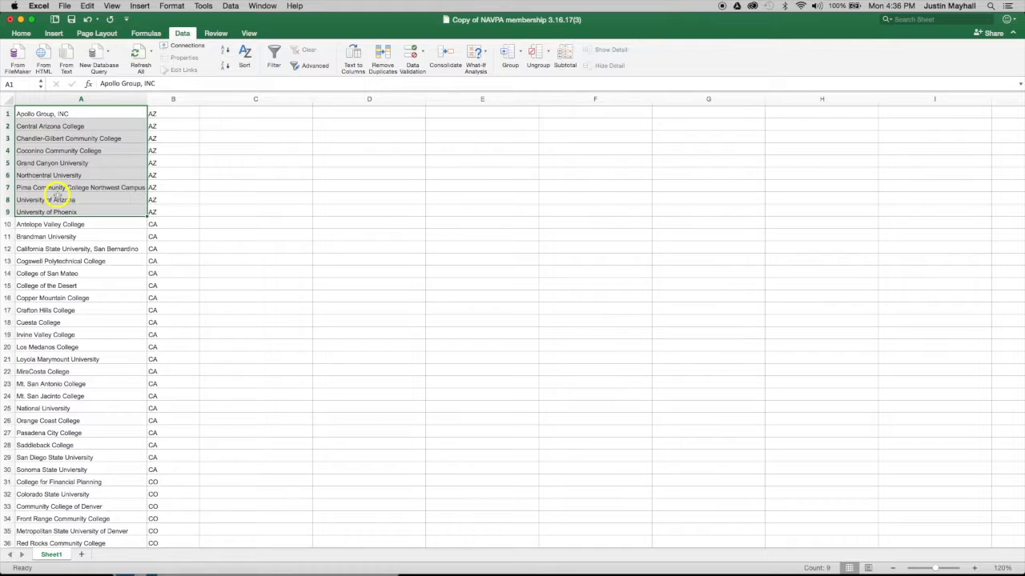
pyautogui.press('super+c')
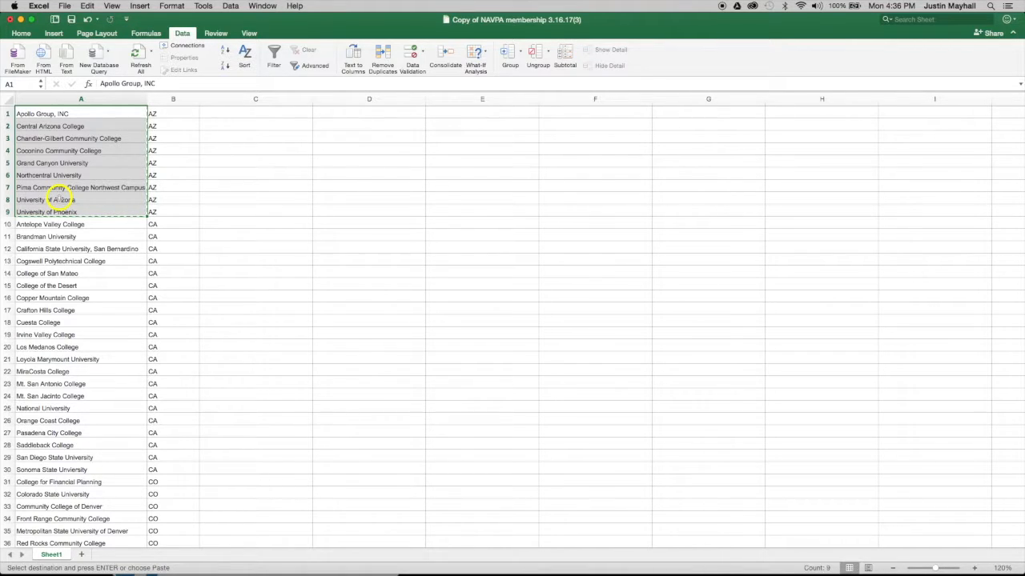
# Switch to the Map Builder page in Chrome and select Arizona on the preview map
pyautogui.press('alt+super+d')
pyautogui.hotkey('ctrl', 'Up')
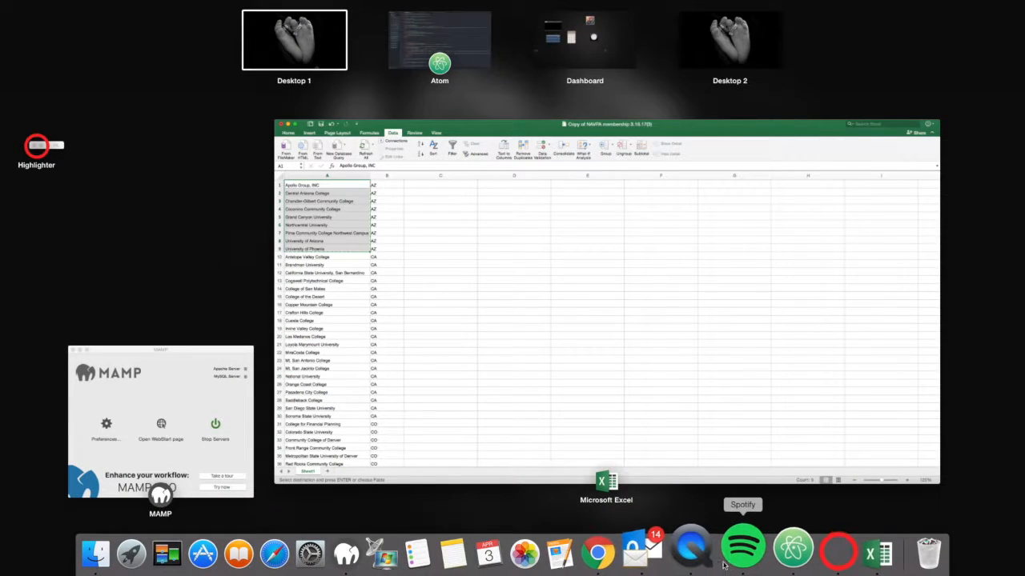
pyautogui.click(624, 562)
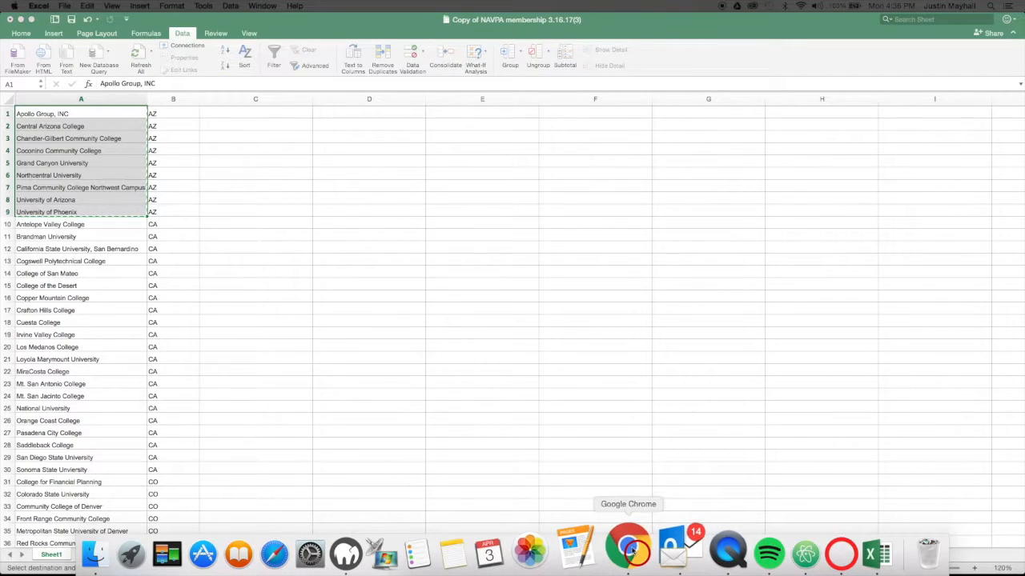
pyautogui.moveTo(632, 551); pyautogui.dragTo(648, 416)
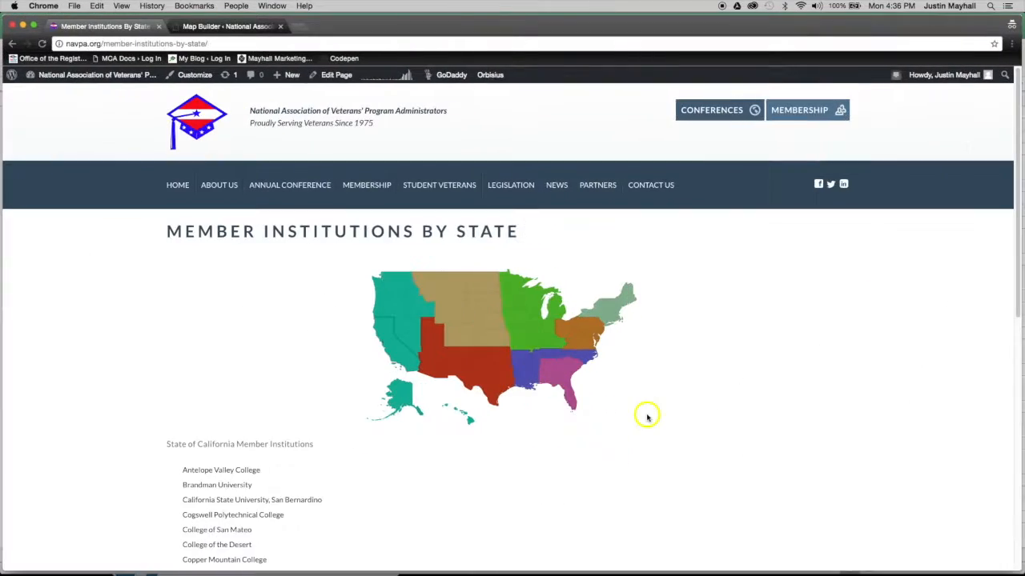
pyautogui.click(222, 27)
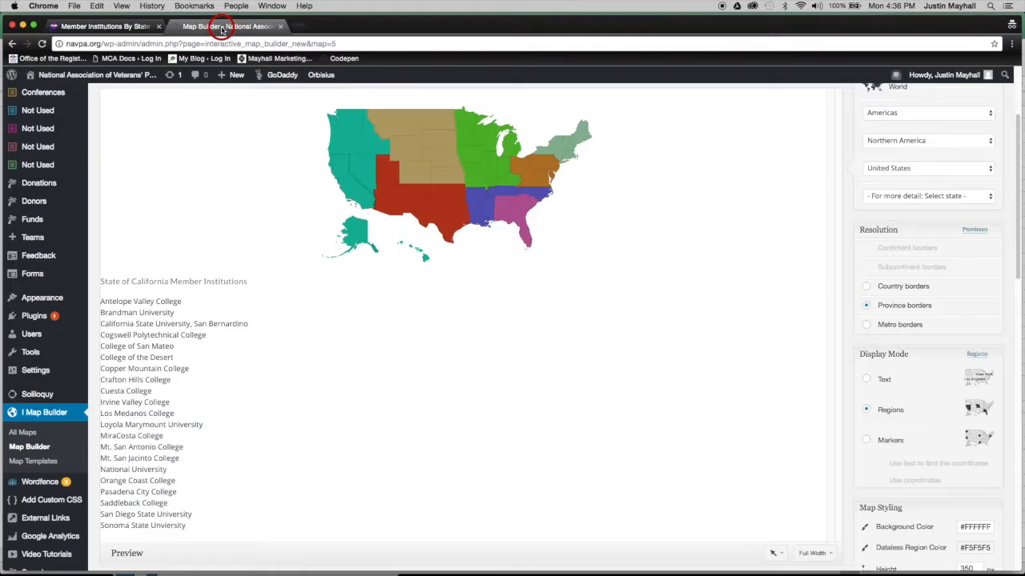
pyautogui.click(387, 199)
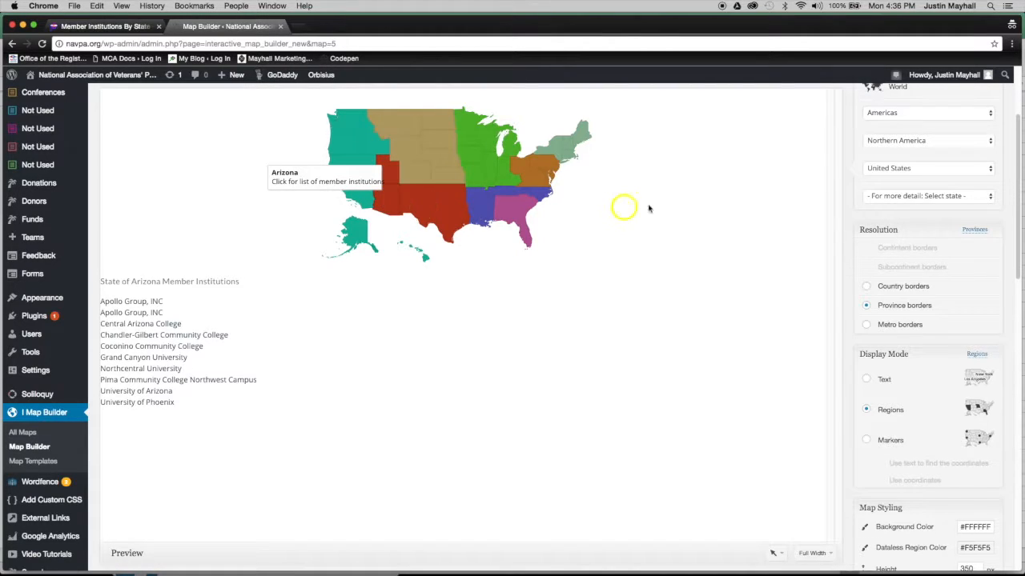
# Replace every US-AZ Click Value entry below the first Apollo Group, INC line with the copied institution names
pyautogui.scroll(-8, 648, 207)
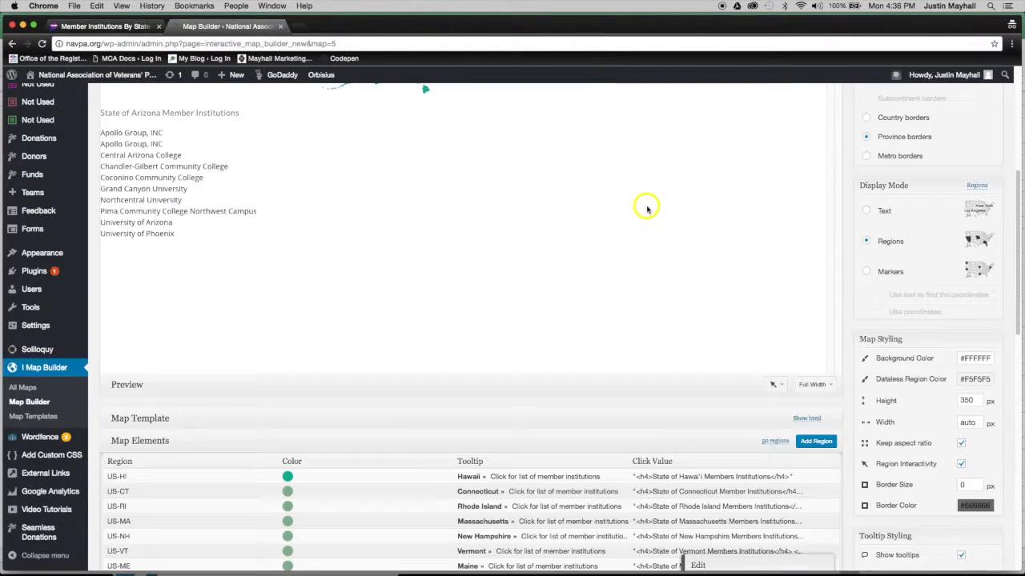
pyautogui.scroll(-10, 647, 207)
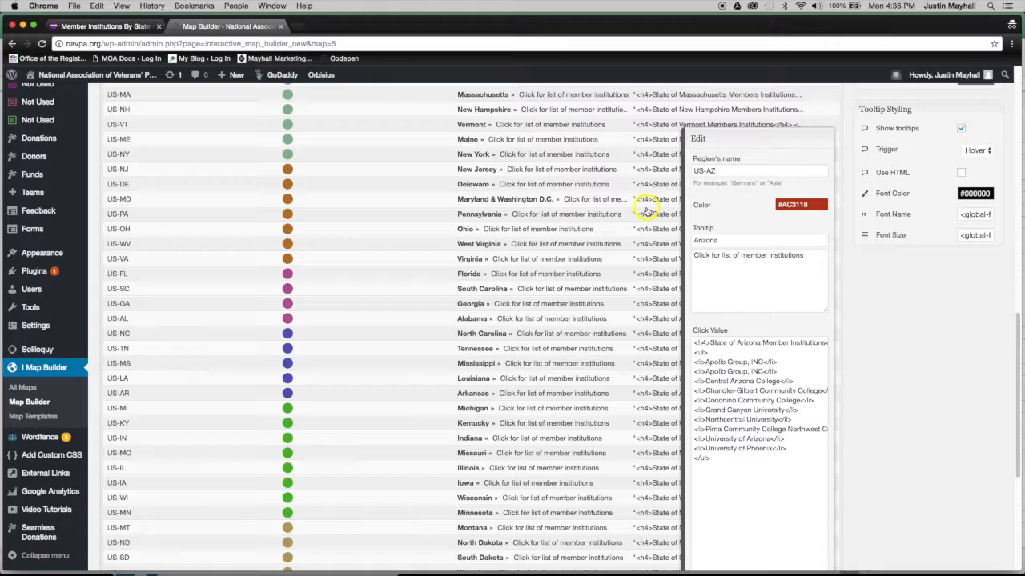
pyautogui.scroll(-6, 661, 257)
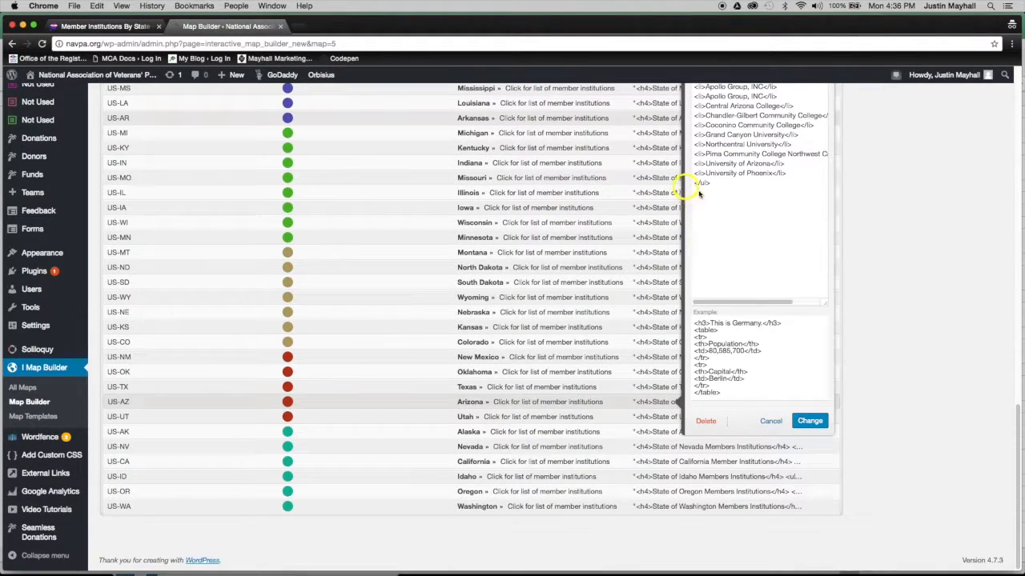
pyautogui.scroll(2, 800, 201)
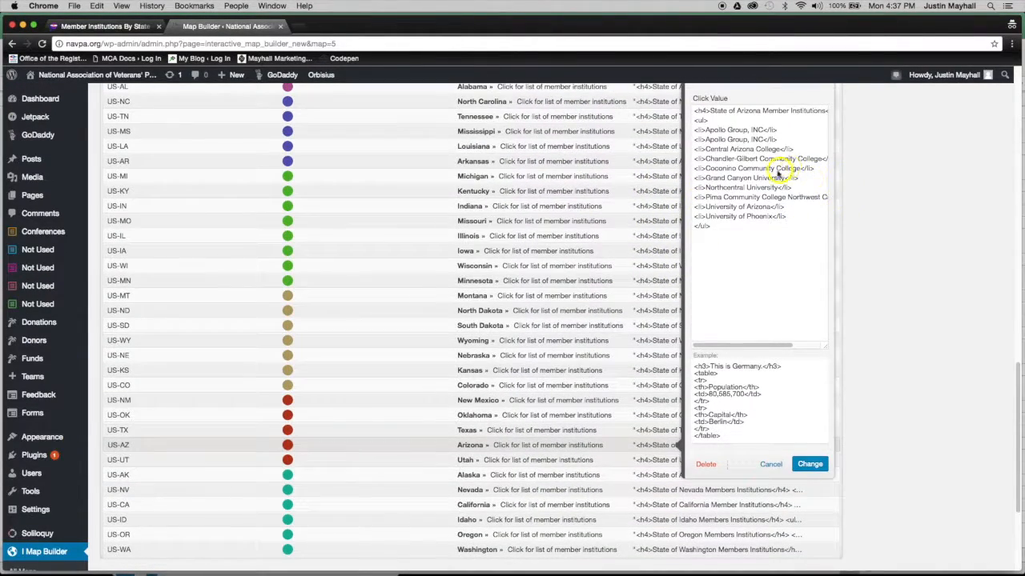
pyautogui.scroll(1, 695, 140)
pyautogui.moveTo(693, 146); pyautogui.dragTo(793, 225)
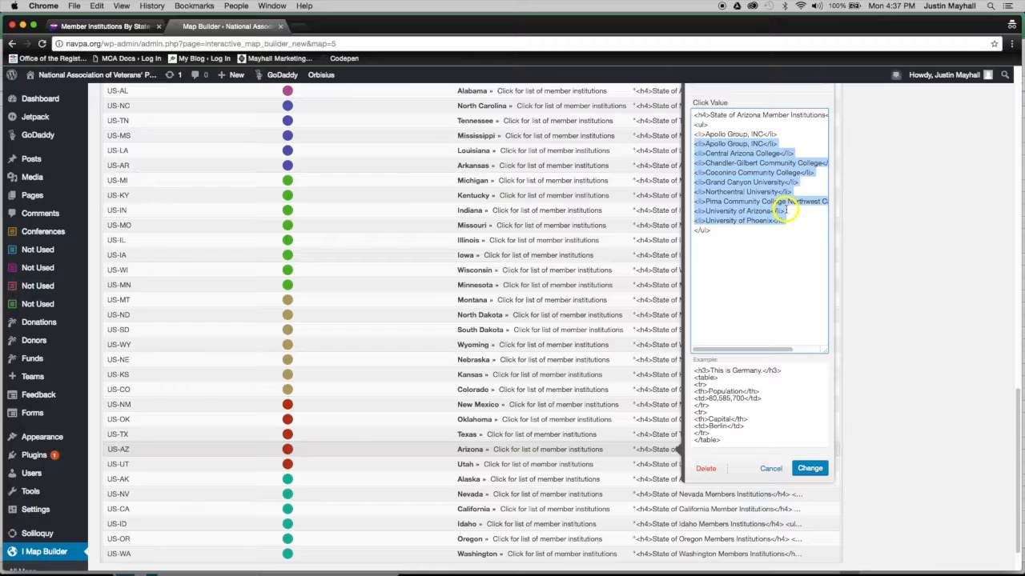
pyautogui.press('BackSpace')
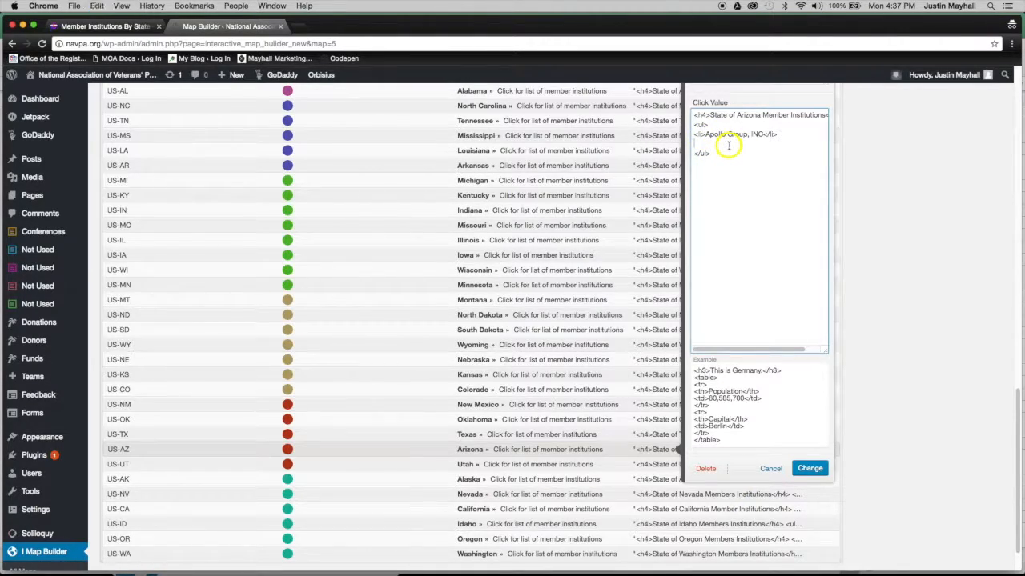
pyautogui.press('super+v')
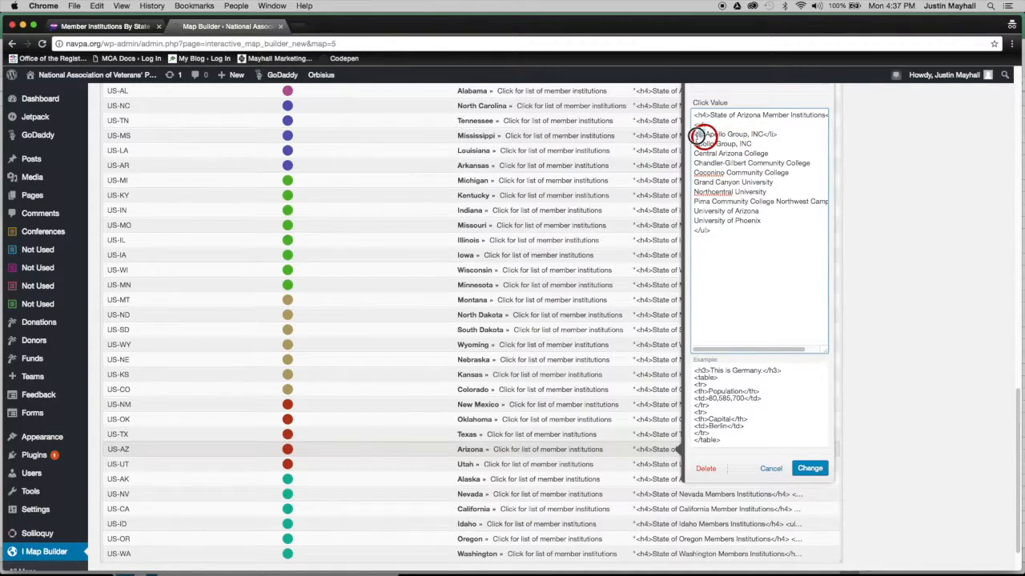
pyautogui.moveTo(692, 137); pyautogui.dragTo(692, 136)
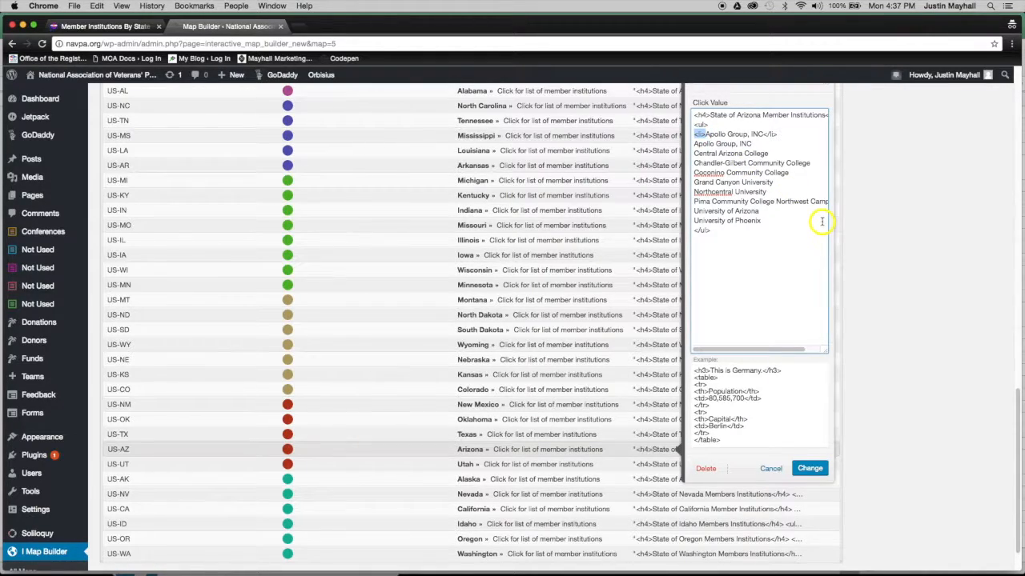
pyautogui.click(692, 143)
pyautogui.click(693, 144)
pyautogui.hotkey('ctrl', 'v')
pyautogui.press('BackSpace')
pyautogui.press('BackSpace')
pyautogui.press('BackSpace')
pyautogui.press('BackSpace')
# Apply the US-AZ region change and save the map with the pasted Arizona names
pyautogui.click(811, 471)
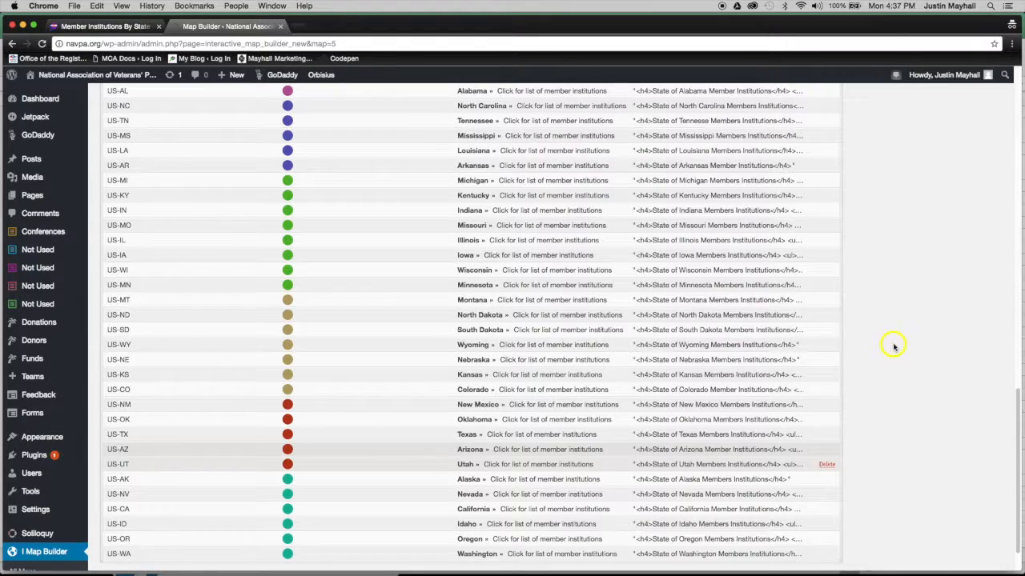
pyautogui.scroll(7, 1019, 436)
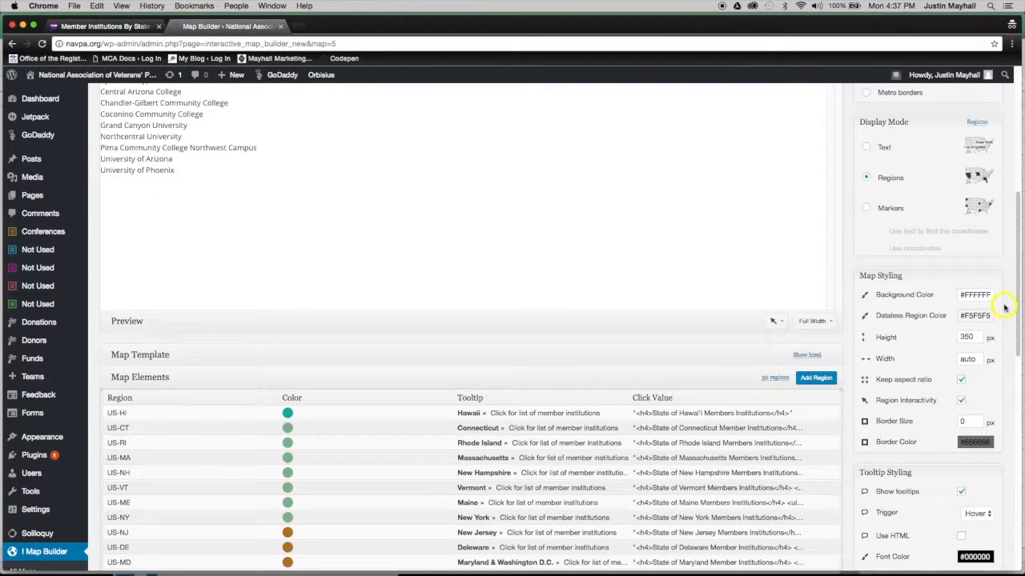
pyautogui.scroll(5, 1006, 307)
pyautogui.click(976, 179)
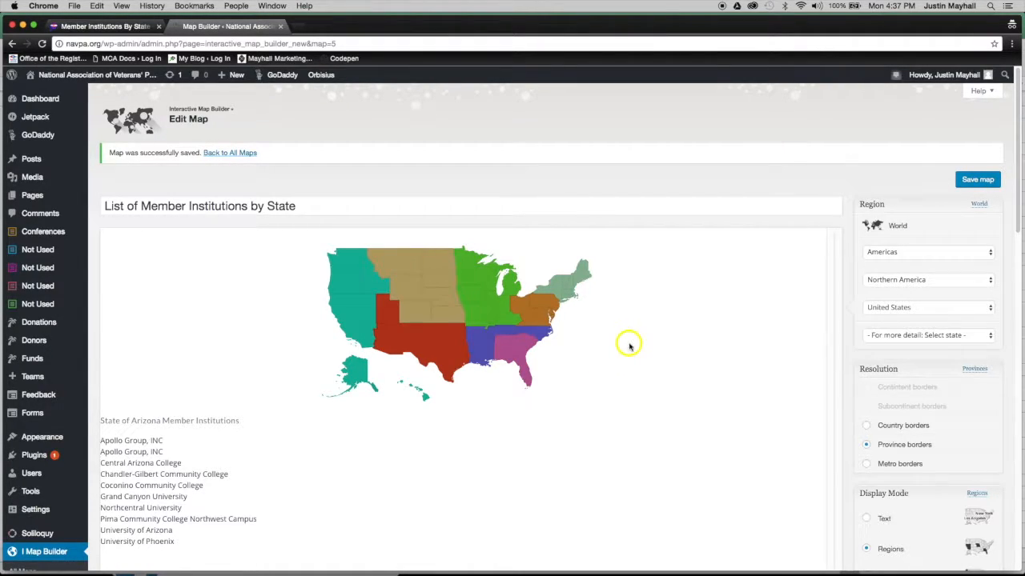
# Reopen Arizona's region and insert an opening <li> tag before each pasted name, from Apollo Group, INC to University of Phoenix
pyautogui.click(389, 344)
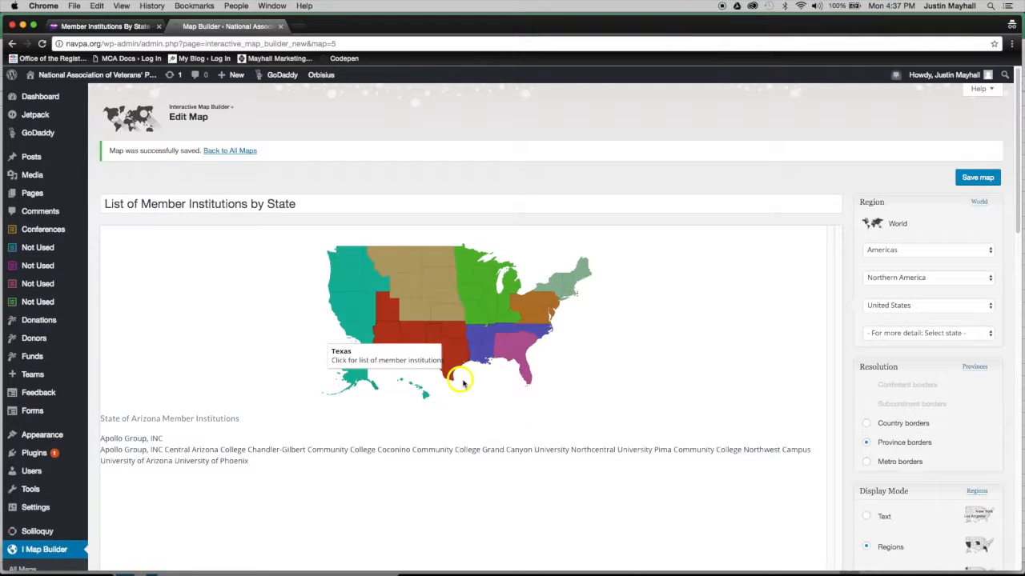
pyautogui.scroll(-10, 777, 398)
pyautogui.scroll(-5, 808, 432)
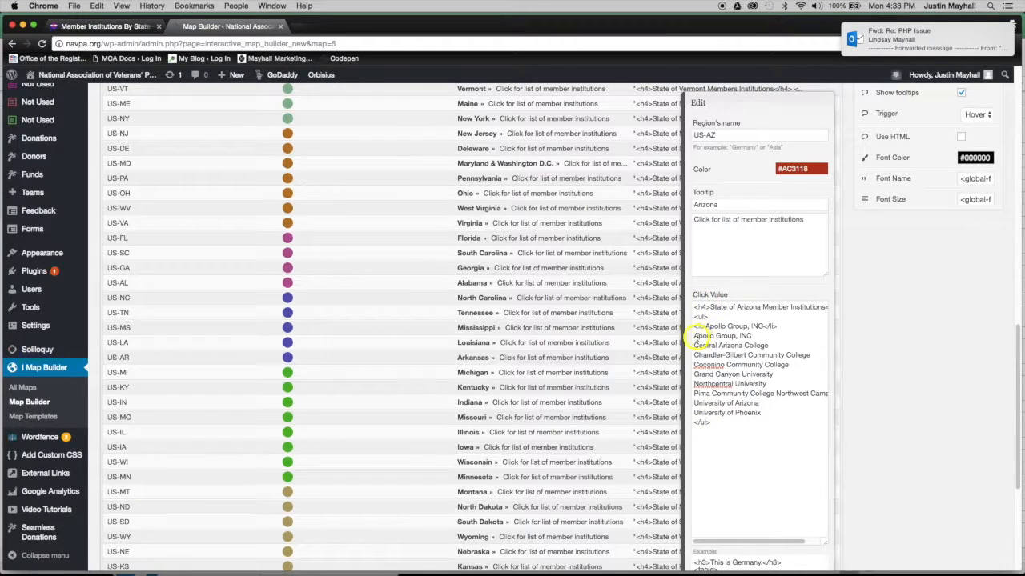
pyautogui.click(696, 335)
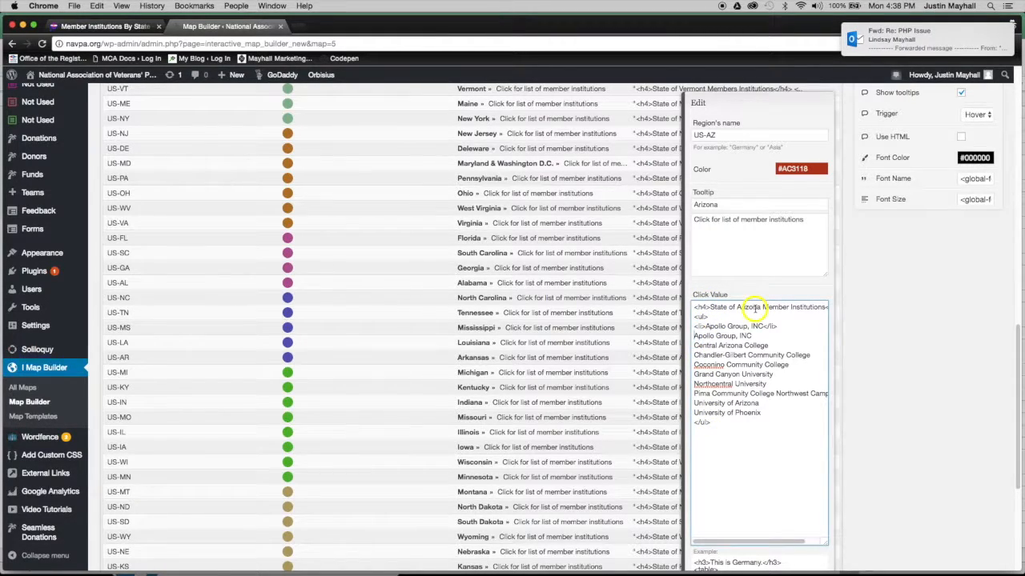
pyautogui.write('<li>')
pyautogui.click(724, 352)
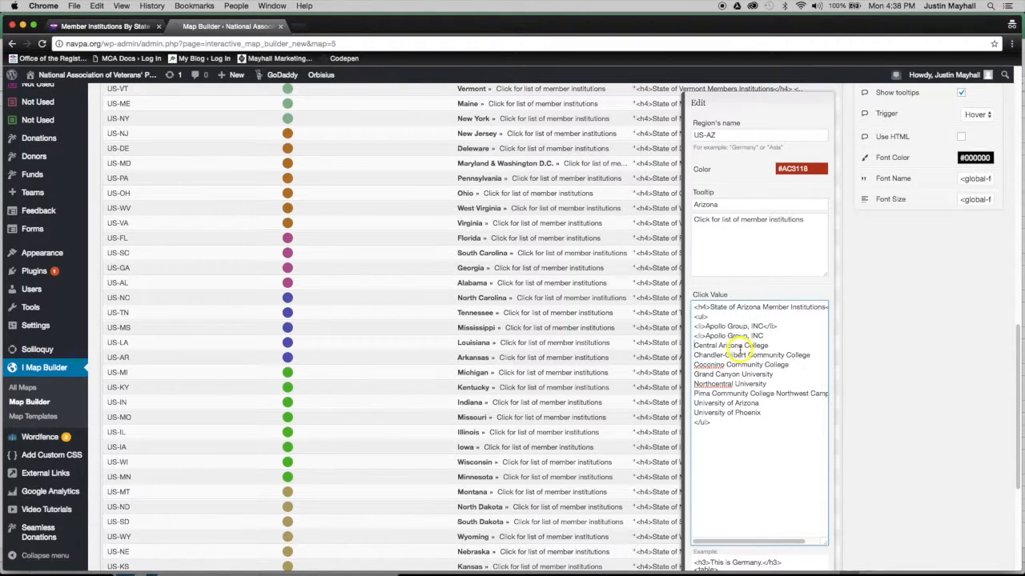
pyautogui.write('<li>')
pyautogui.click(696, 357)
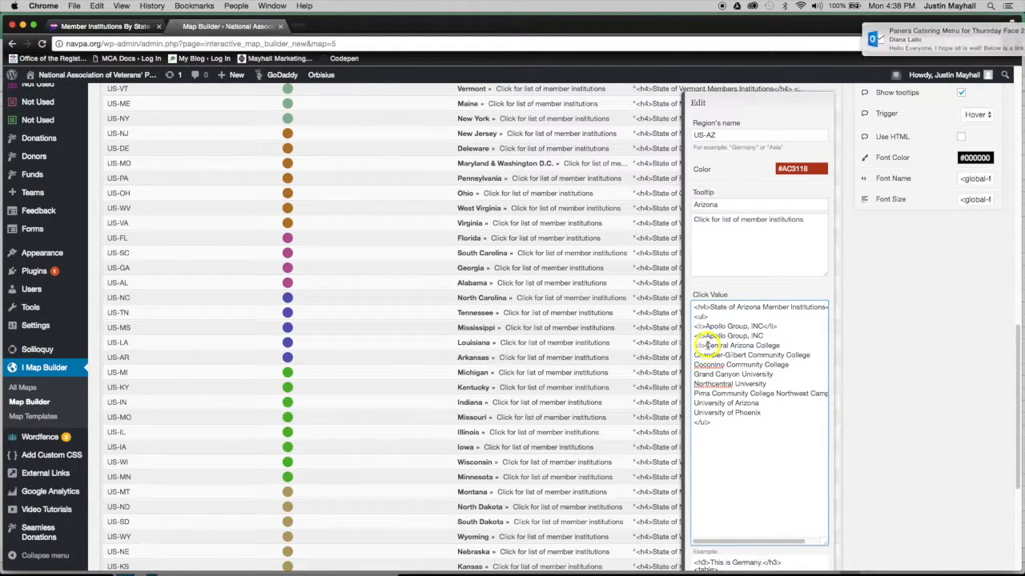
pyautogui.write('<li>')
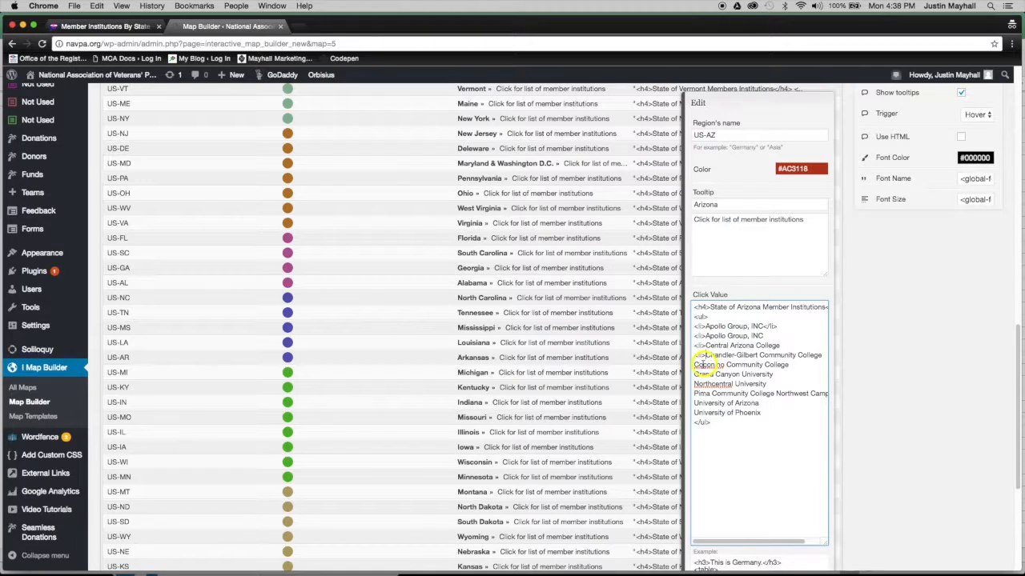
pyautogui.click(695, 364)
pyautogui.write('<li>')
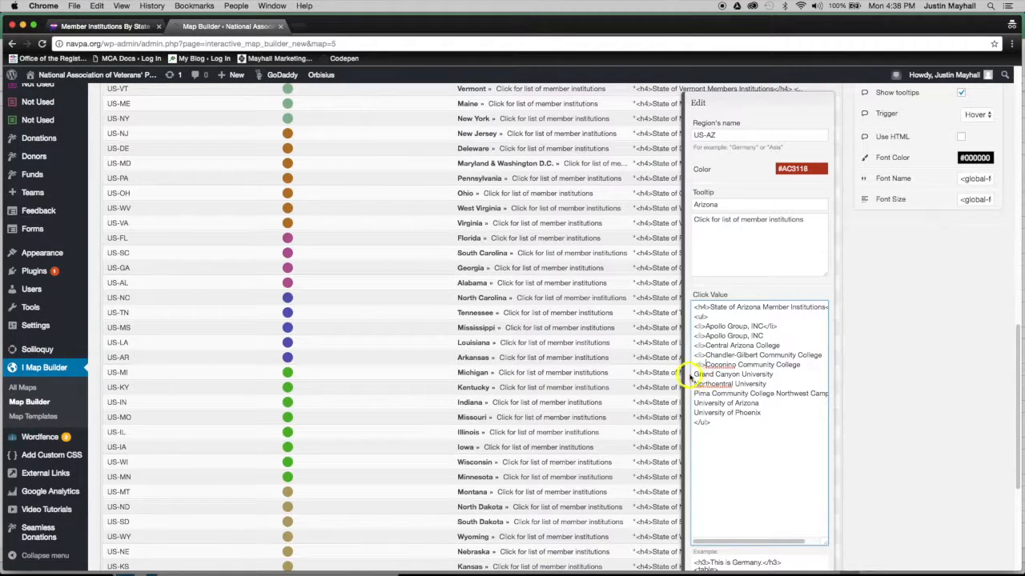
pyautogui.click(694, 373)
pyautogui.write('<li>')
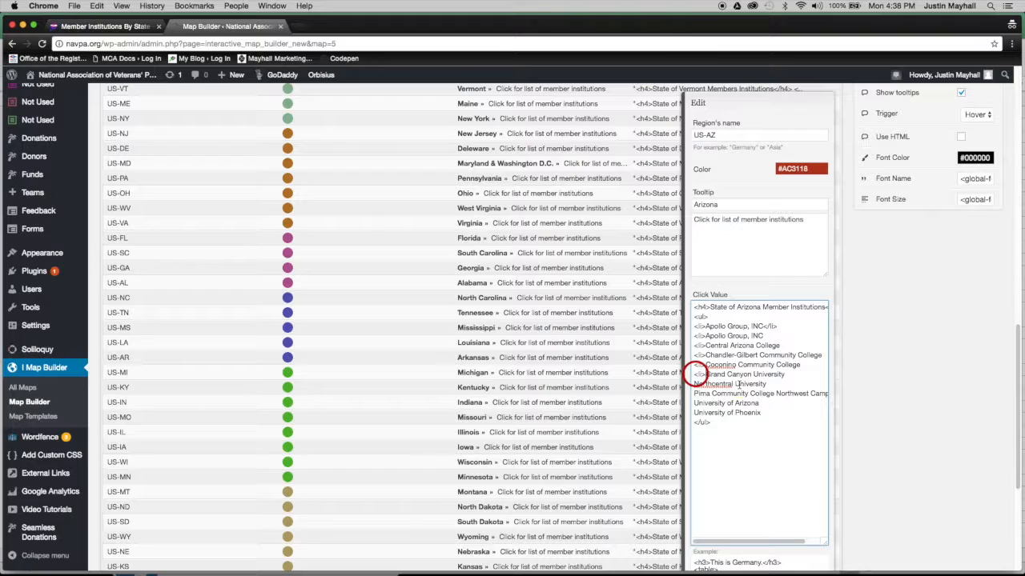
pyautogui.click(695, 385)
pyautogui.write('<li>')
pyautogui.click(694, 393)
pyautogui.write('</li> ')
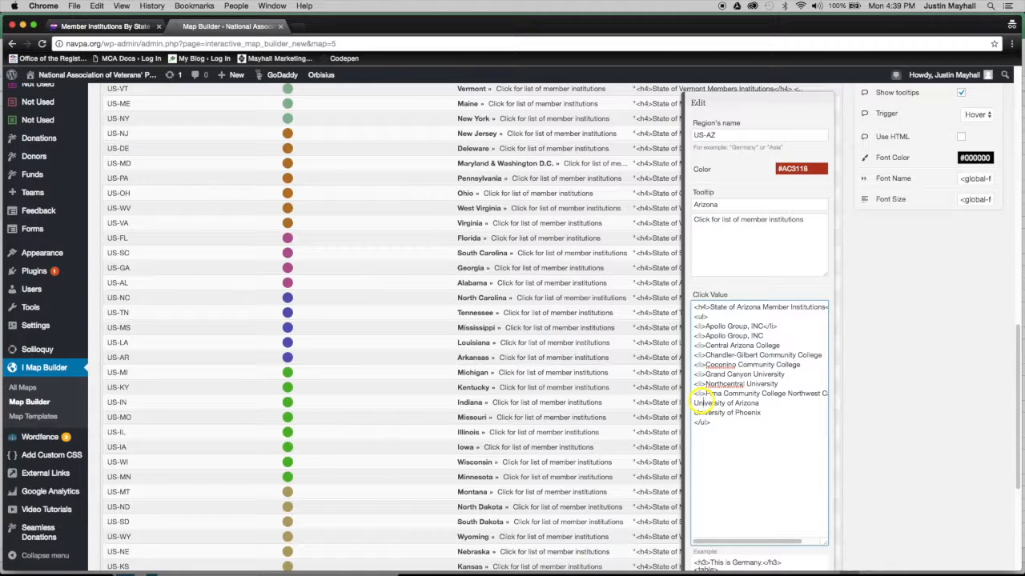
pyautogui.write('<li>')
pyautogui.click(694, 413)
pyautogui.write('<li>')
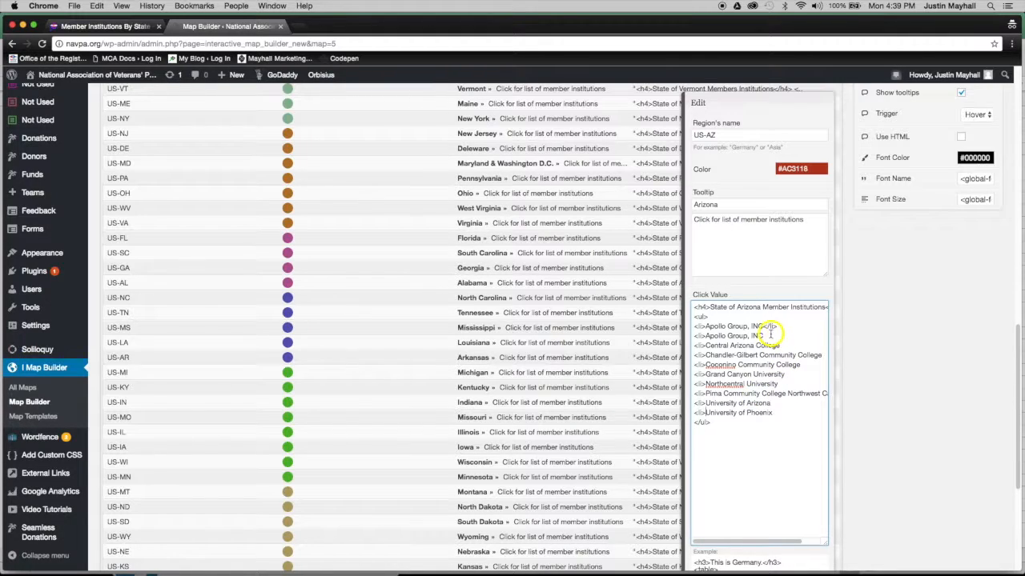
# Copy the closing </li> tag from the first Apollo Group, INC line and append it to the entries from the second Apollo Group through Coconino Community College
pyautogui.moveTo(763, 326); pyautogui.dragTo(777, 327)
pyautogui.press('super+c')
pyautogui.click(779, 334)
pyautogui.press('super+v')
pyautogui.click(826, 355)
pyautogui.press('super+v')
pyautogui.click(812, 365)
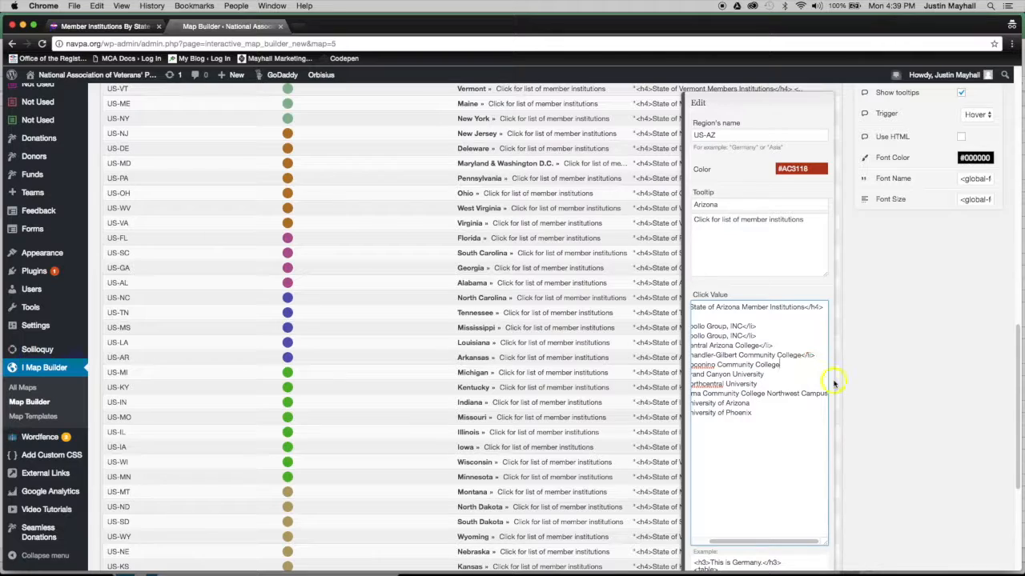
pyautogui.press('super+v')
# Append the copied </li> tag to the remaining Arizona entries, from Grand Canyon University to University of Phoenix
pyautogui.click(766, 375)
pyautogui.click(766, 375)
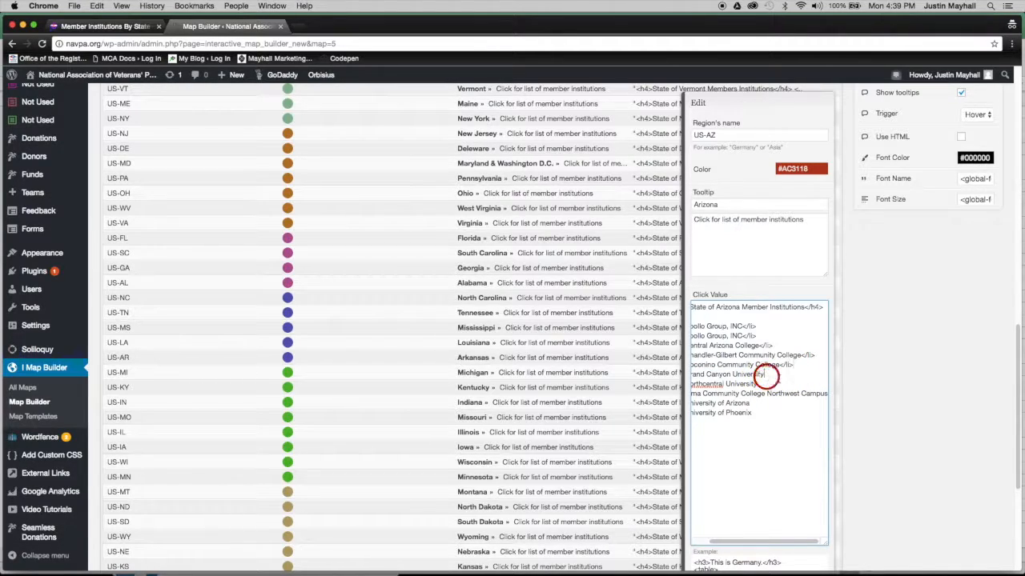
pyautogui.press('super+v')
pyautogui.press('super+v')
pyautogui.click(824, 393)
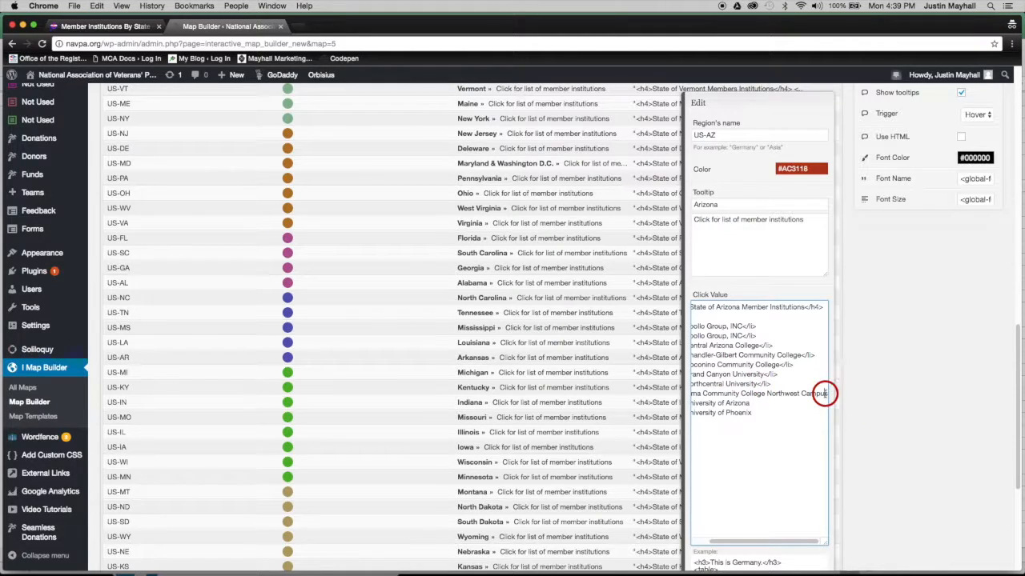
pyautogui.press('Right')
pyautogui.press('Left')
pyautogui.press('super+v')
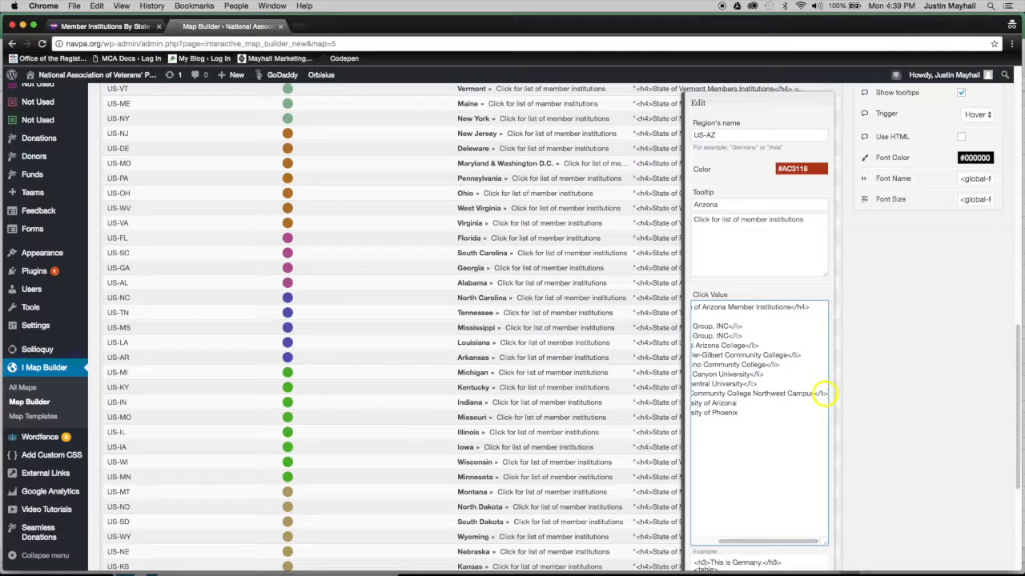
pyautogui.press('super+v')
pyautogui.press('super+v')
pyautogui.moveTo(771, 546); pyautogui.dragTo(745, 545)
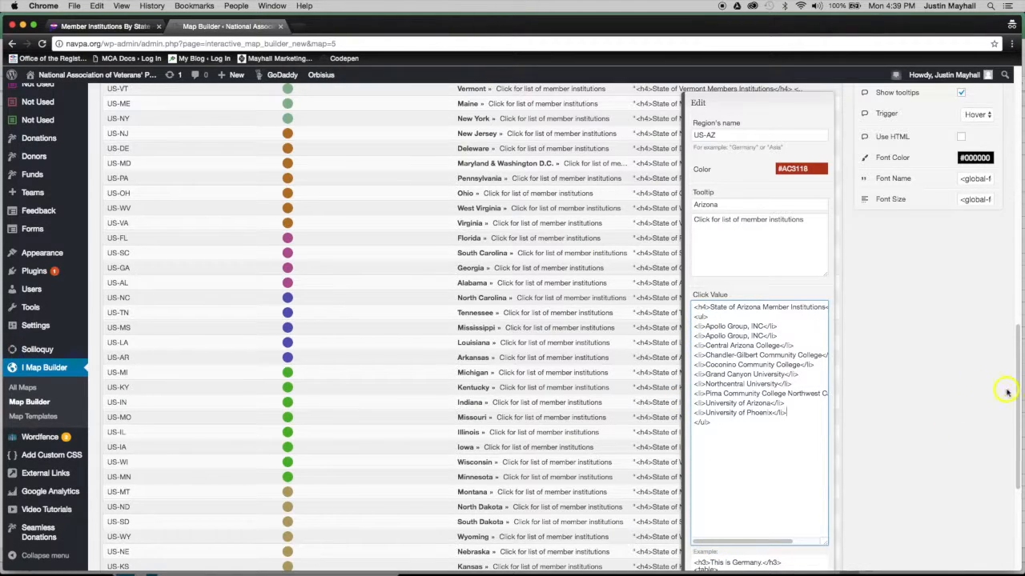
# Delete the duplicate Apollo Group, INC list item below the <ul> tag, including its empty line
pyautogui.moveTo(779, 326); pyautogui.dragTo(695, 325)
pyautogui.press('BackSpace')
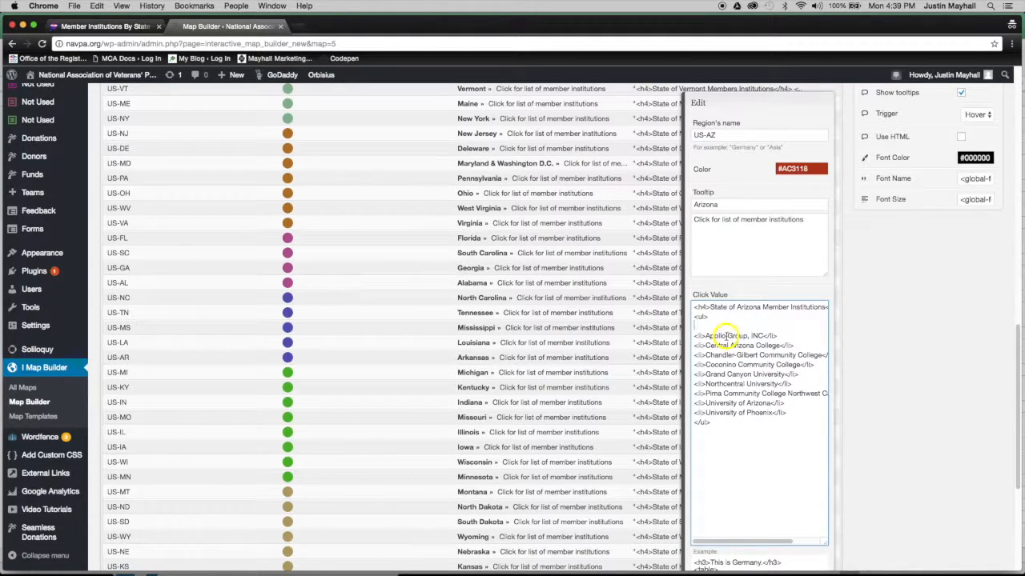
pyautogui.press('BackSpace')
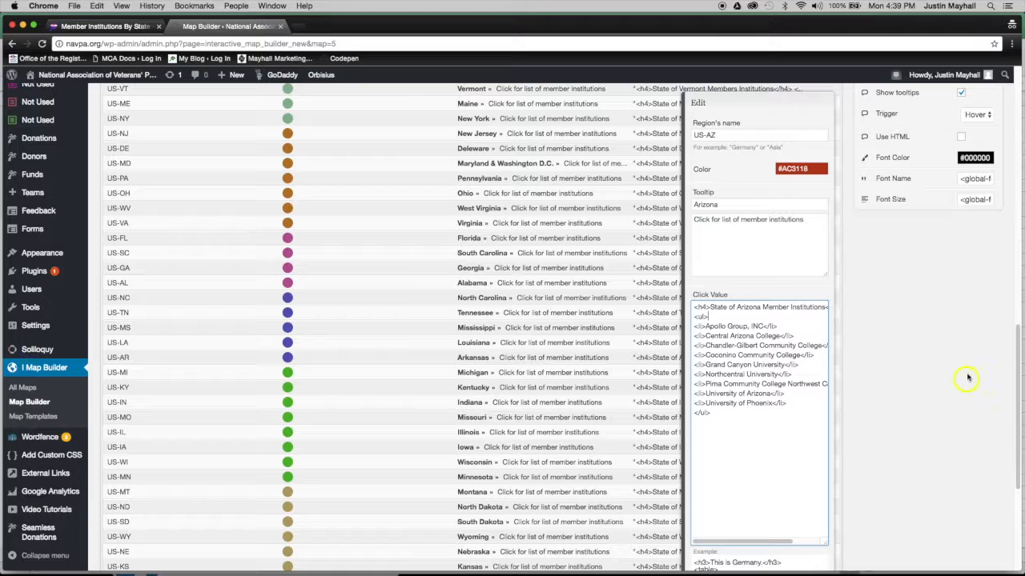
# Apply the US-AZ region change, save the map, and display Arizona's member list from the preview map
pyautogui.moveTo(1015, 378); pyautogui.dragTo(1014, 415)
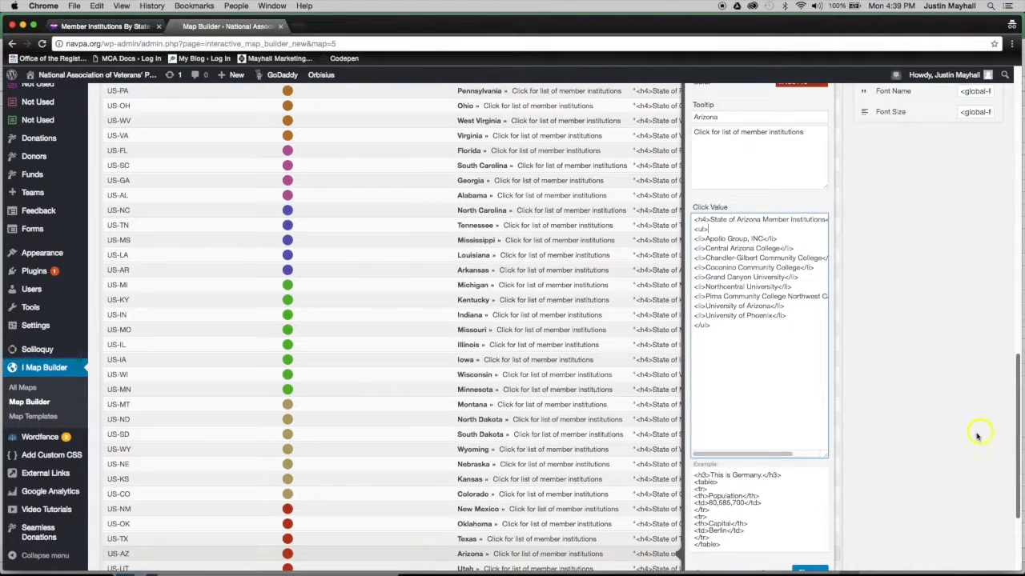
pyautogui.scroll(-3, 824, 537)
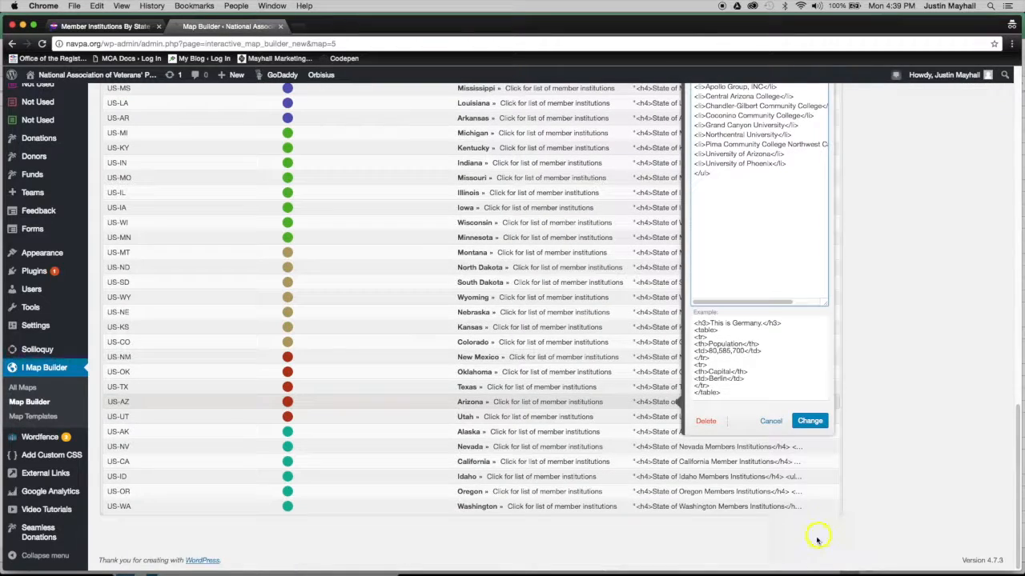
pyautogui.click(808, 421)
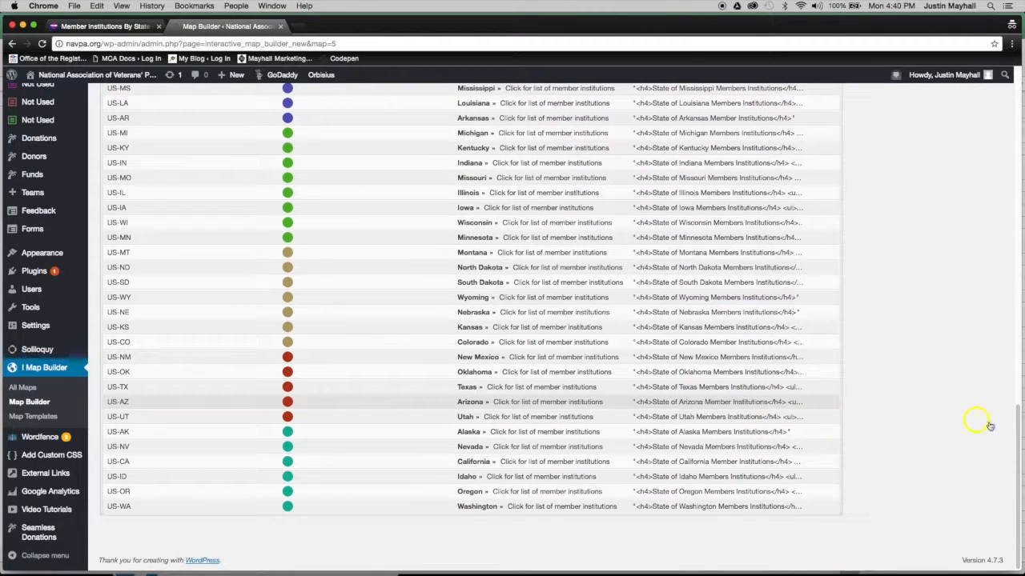
pyautogui.moveTo(1016, 439); pyautogui.dragTo(1018, 94)
pyautogui.click(977, 179)
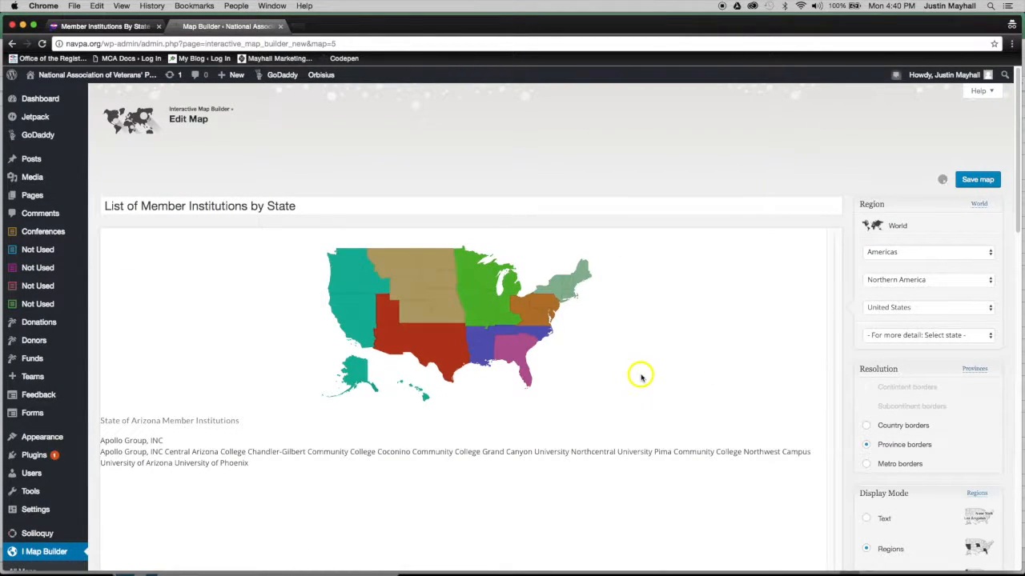
pyautogui.click(387, 343)
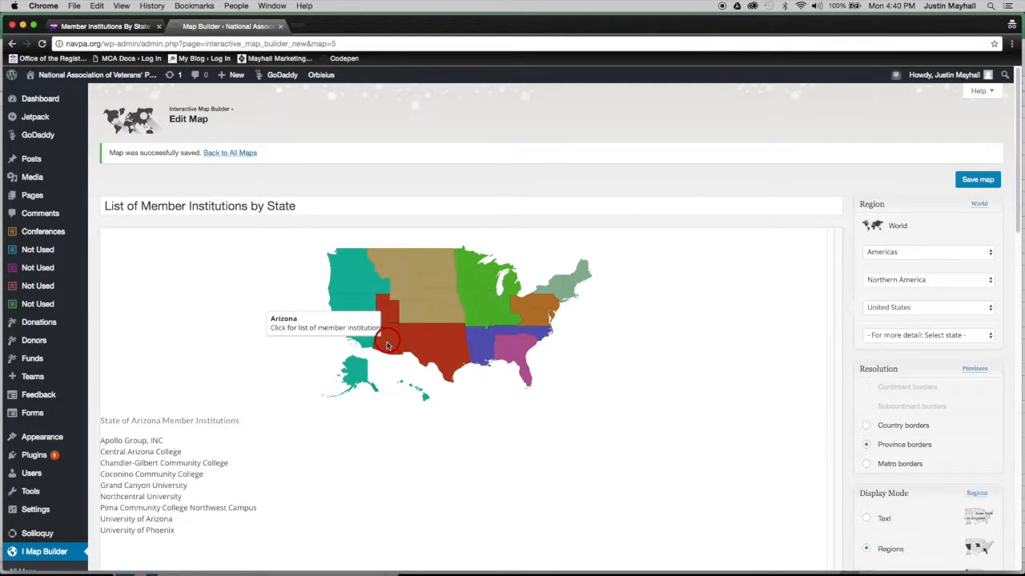